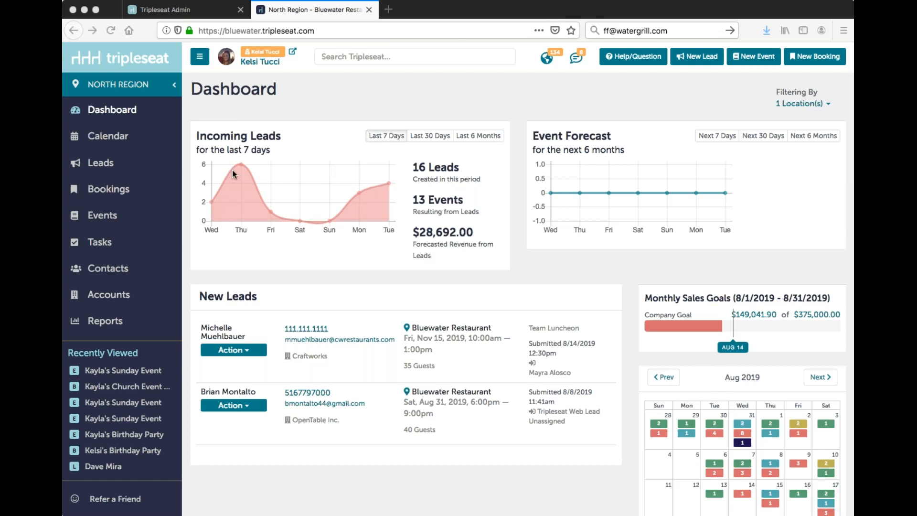
Step: List the events by date range for the next 7 days
left_click(138, 222)
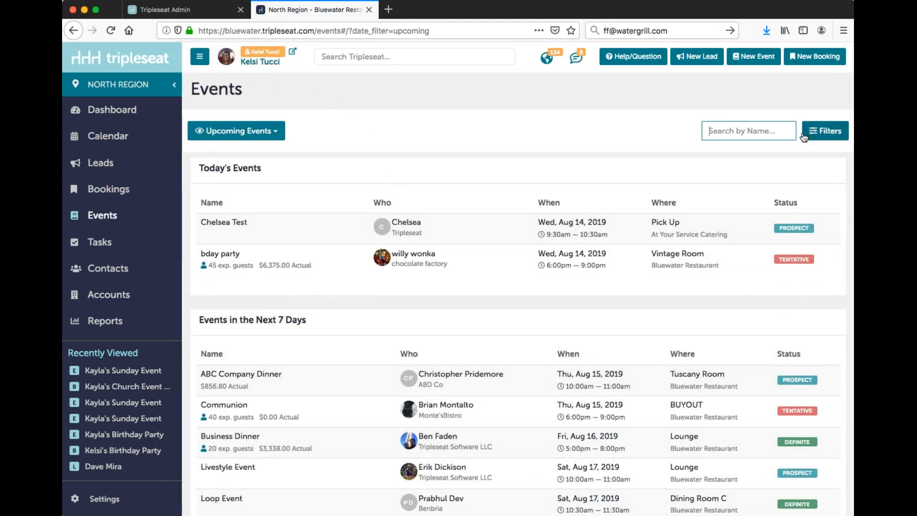
left_click(822, 136)
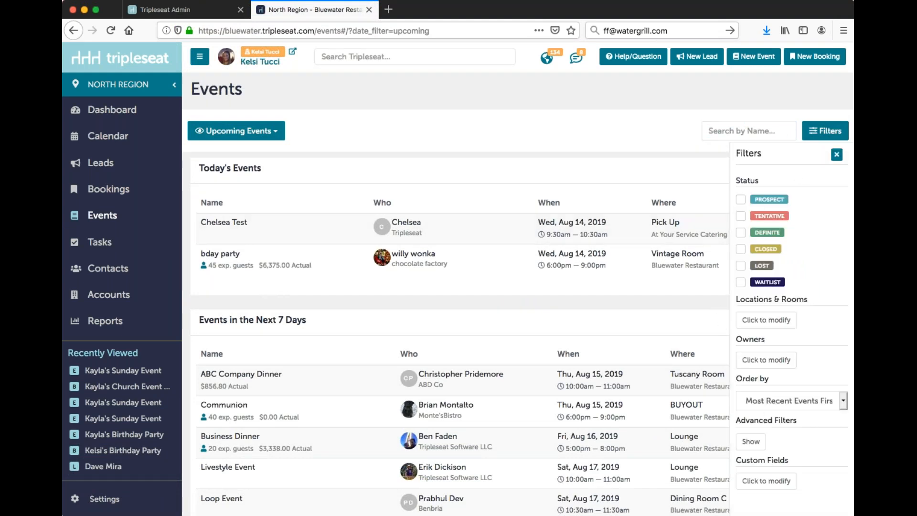
left_click(836, 155)
left_click(261, 132)
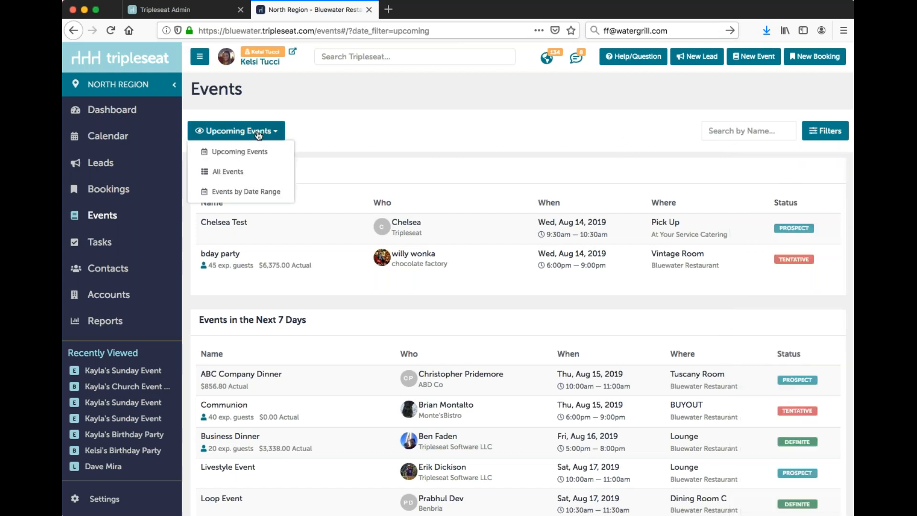
left_click(263, 193)
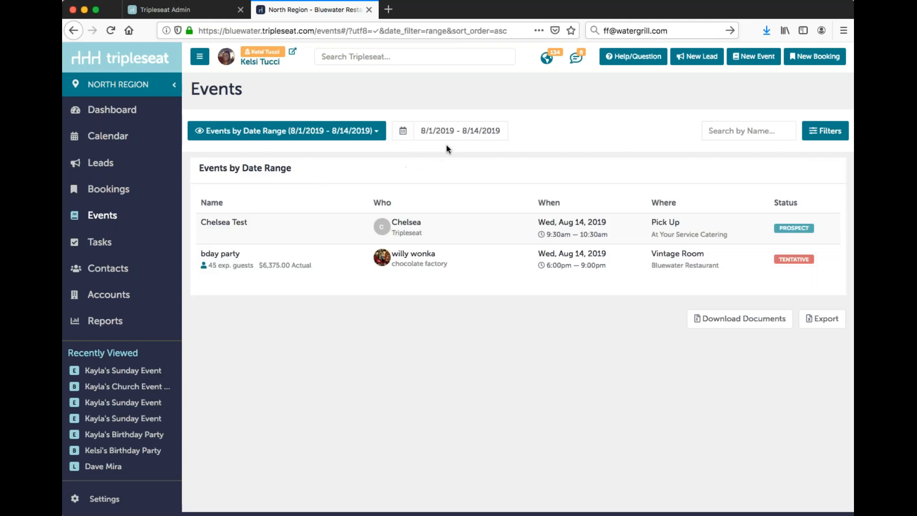
left_click(452, 132)
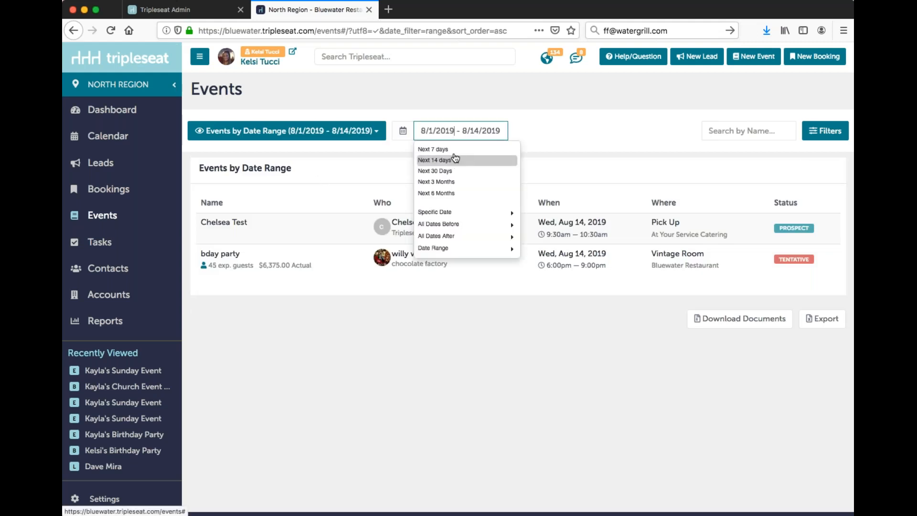
left_click(452, 152)
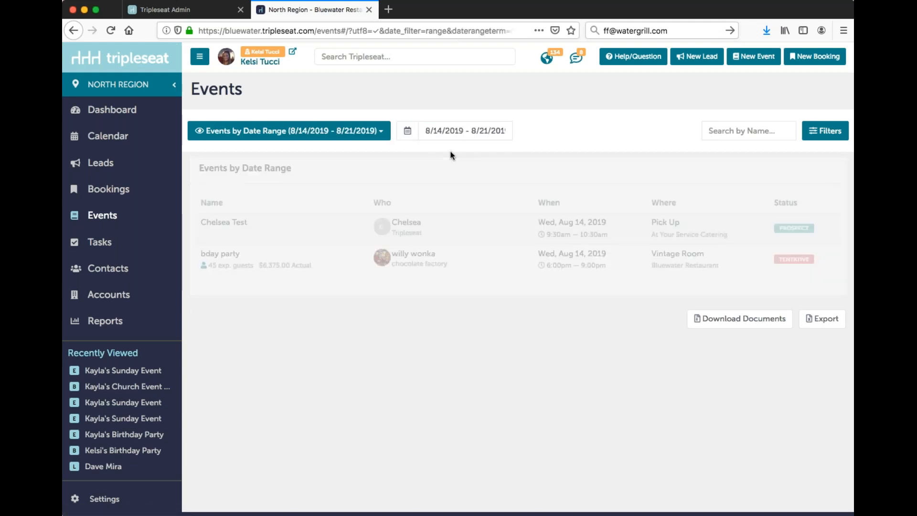
Step: Filter the listed events to the Definite status and close the filters
left_click(831, 138)
left_click(773, 237)
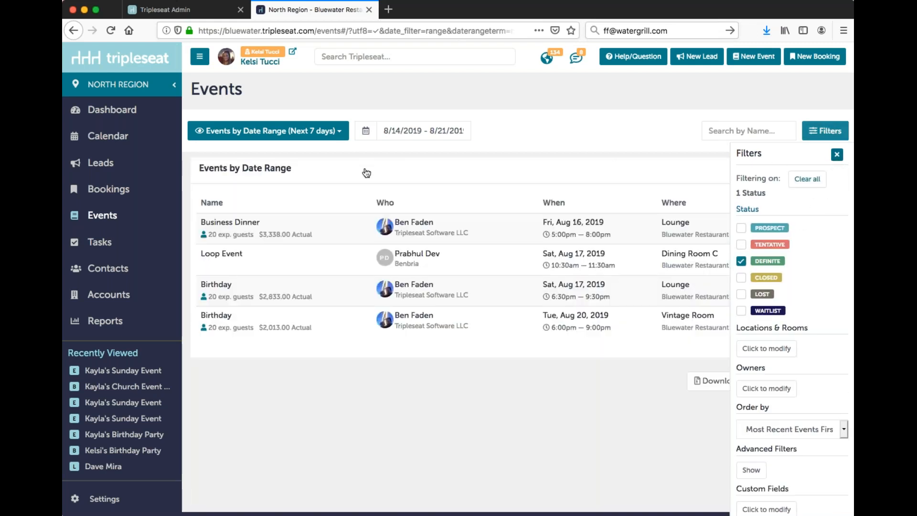
left_click(840, 154)
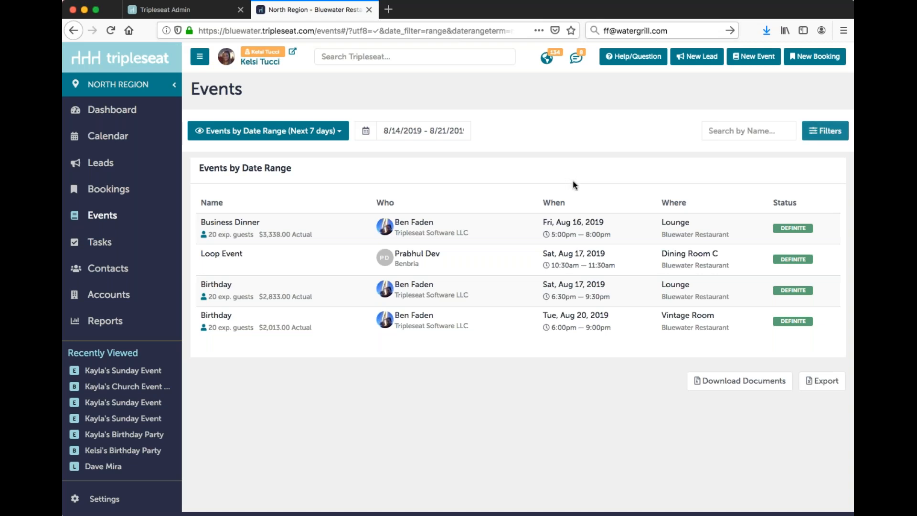
Step: Request a combined PDF download of the Kitchen Sheet documents for the filtered events, and open the list of previous exports
left_click(763, 387)
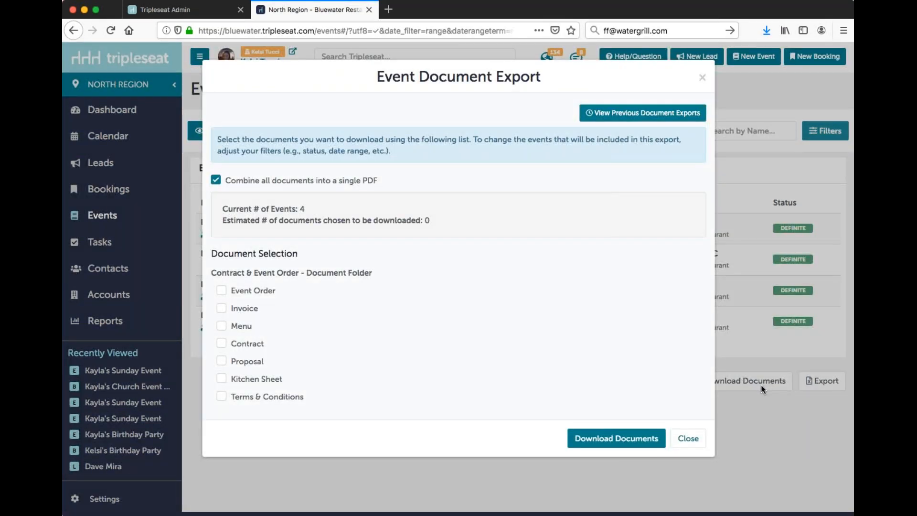
left_click(241, 381)
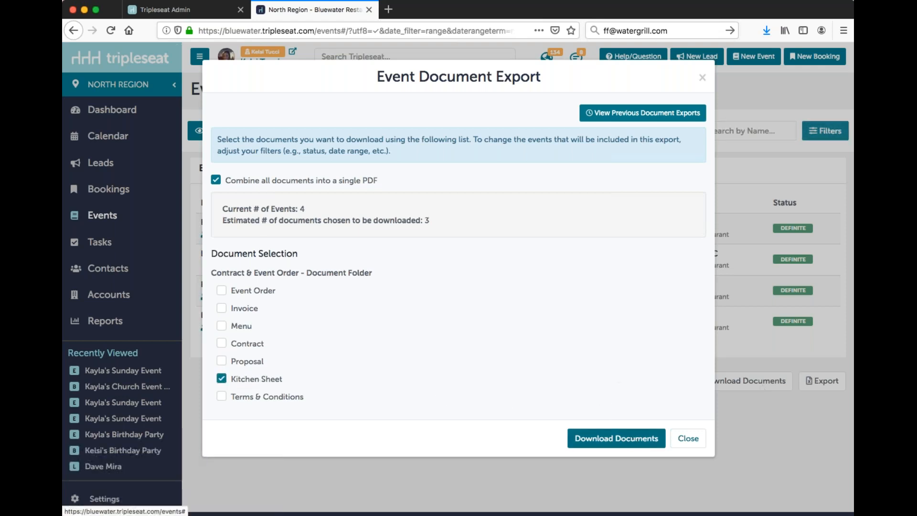
left_click(632, 439)
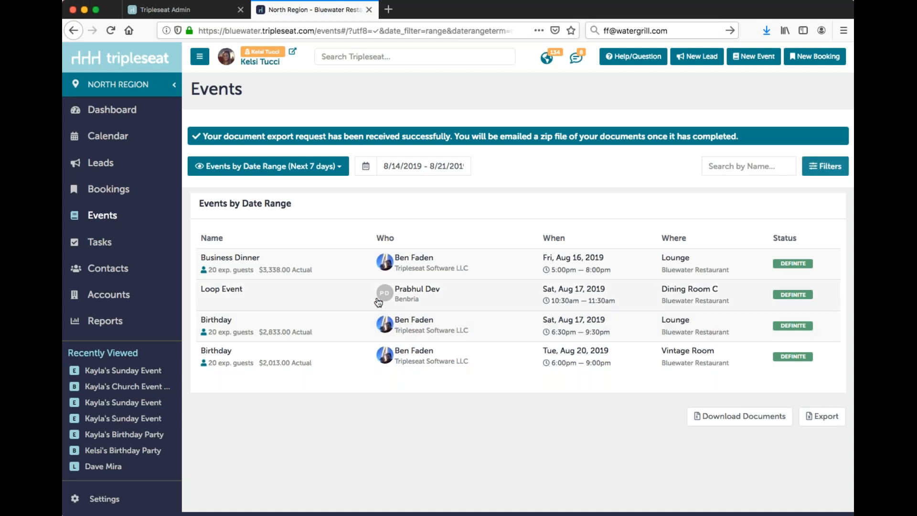
left_click(118, 324)
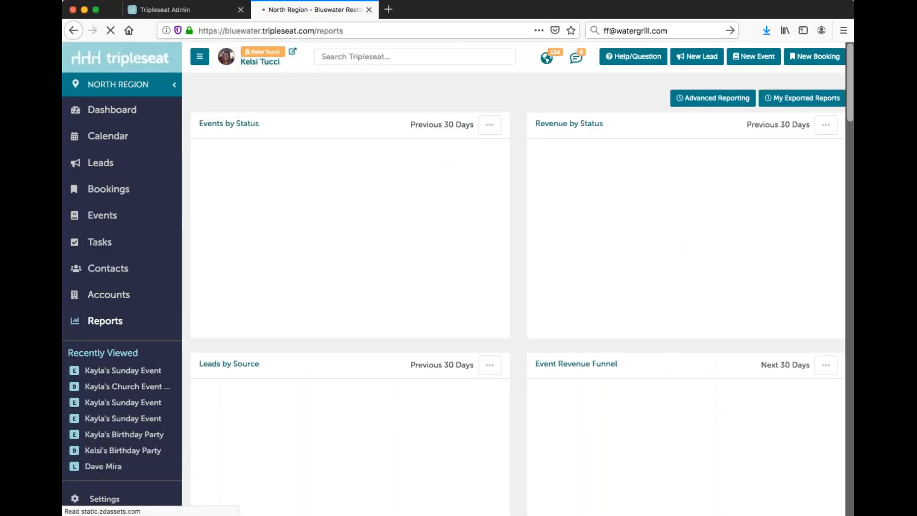
left_click(769, 97)
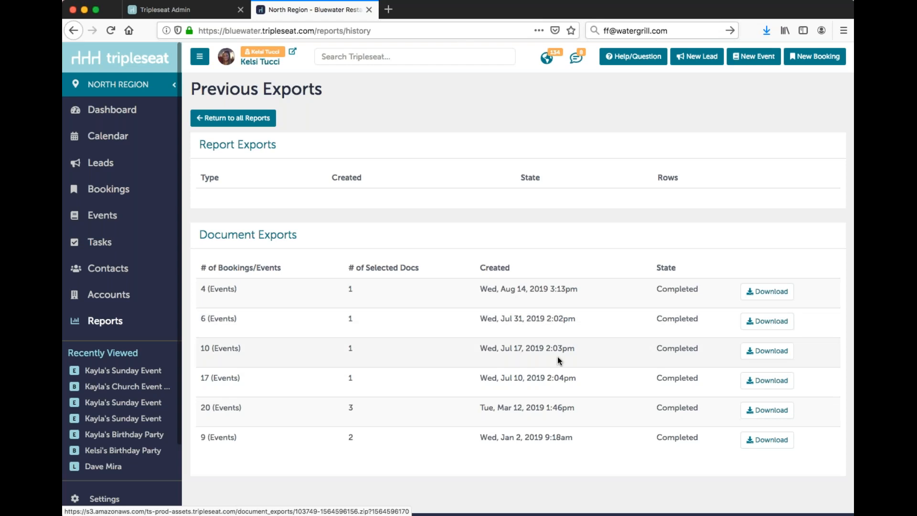
Step: Open the "Send Thank You Note" automatic task for editing from the settings
left_click(118, 500)
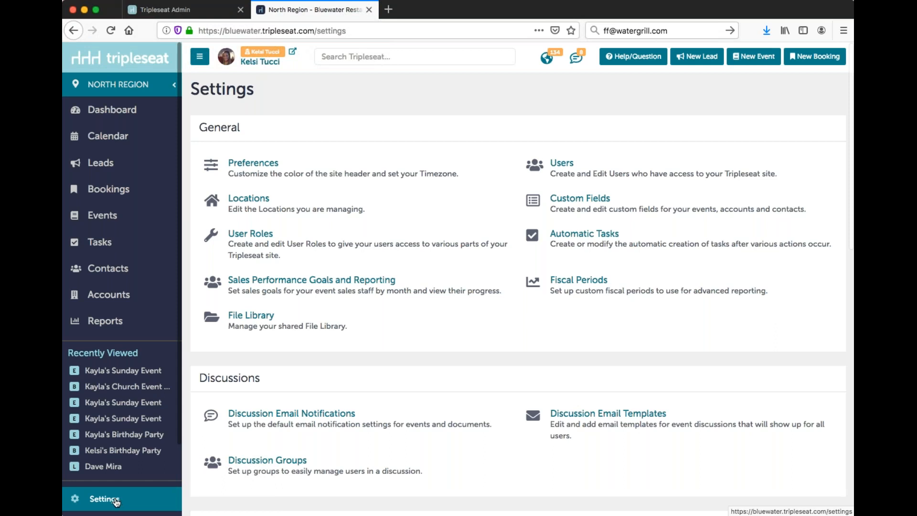
left_click(600, 242)
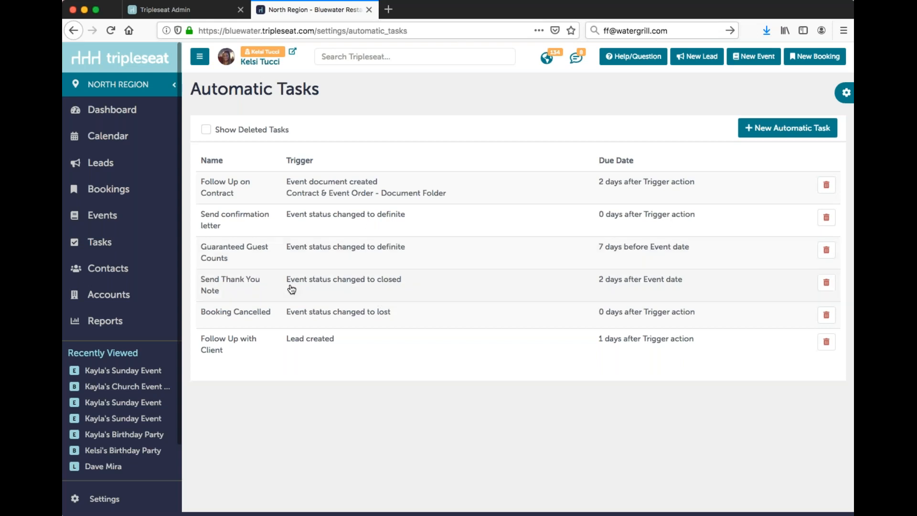
left_click(266, 289)
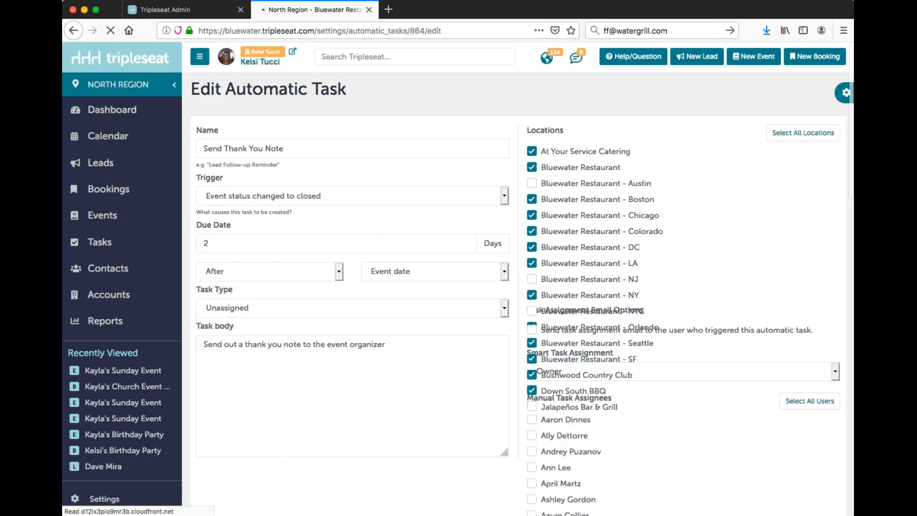
Step: Try Before and Trigger action for the task's due date timing, and restore it to 2 days After the Event date
left_click(312, 146)
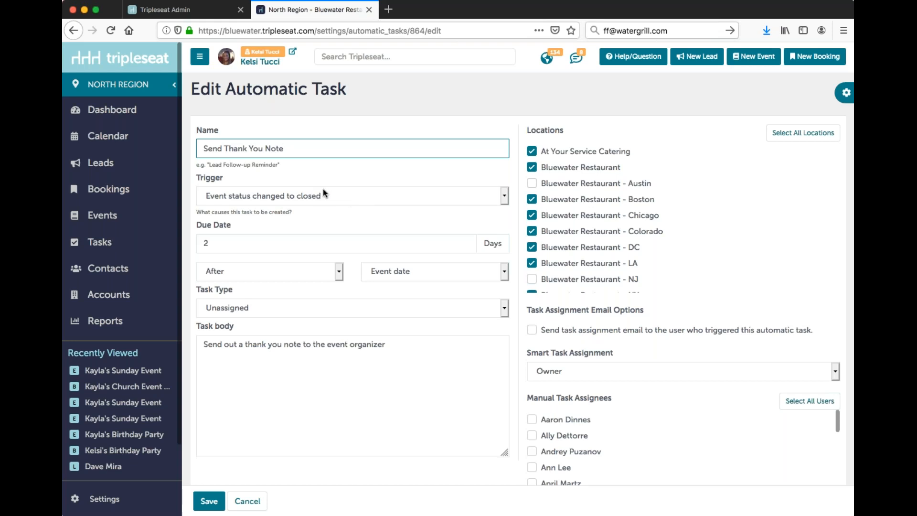
left_click(275, 244)
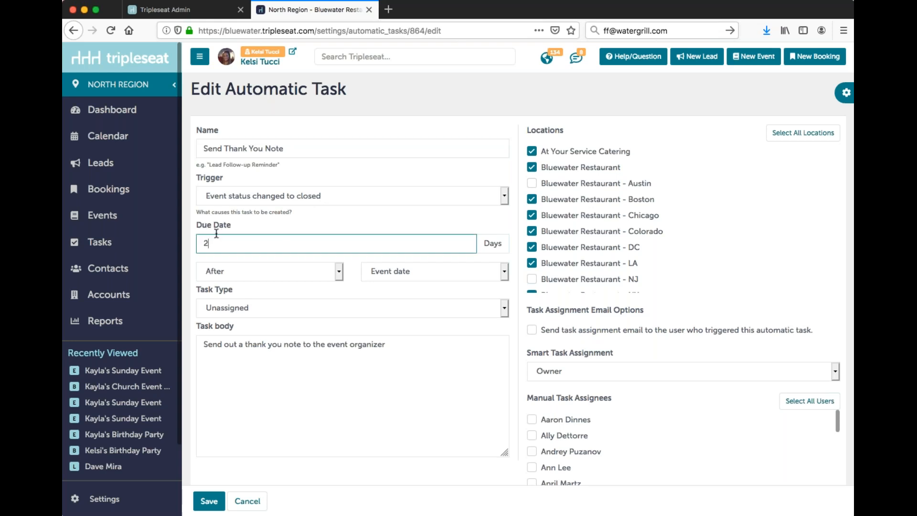
left_click(438, 272)
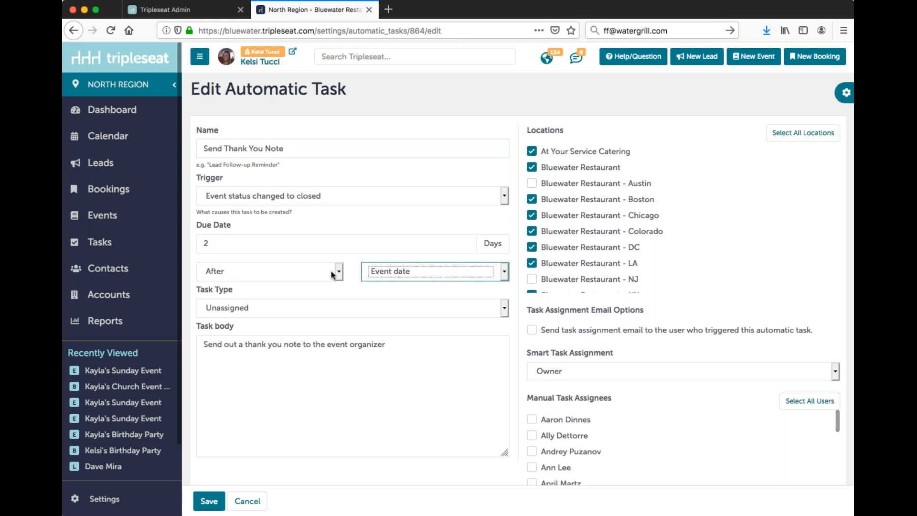
left_click(296, 273)
left_click(238, 244)
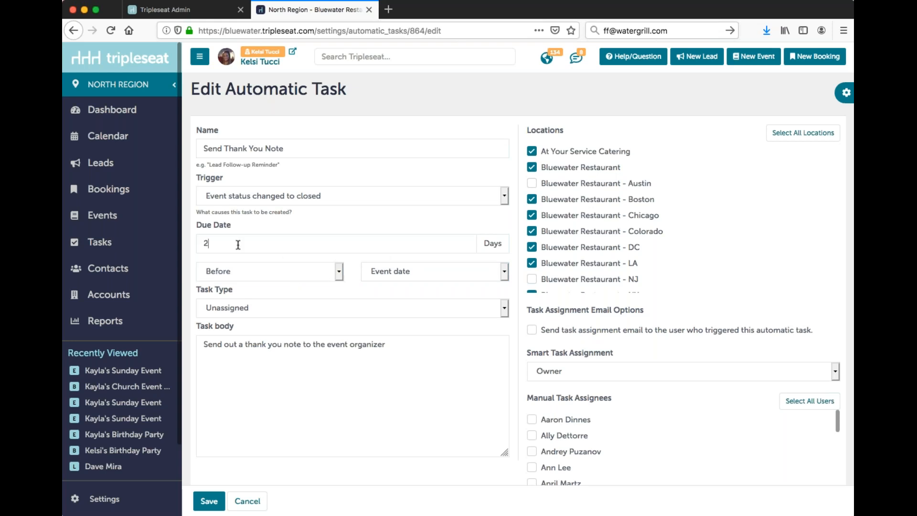
left_click(311, 267)
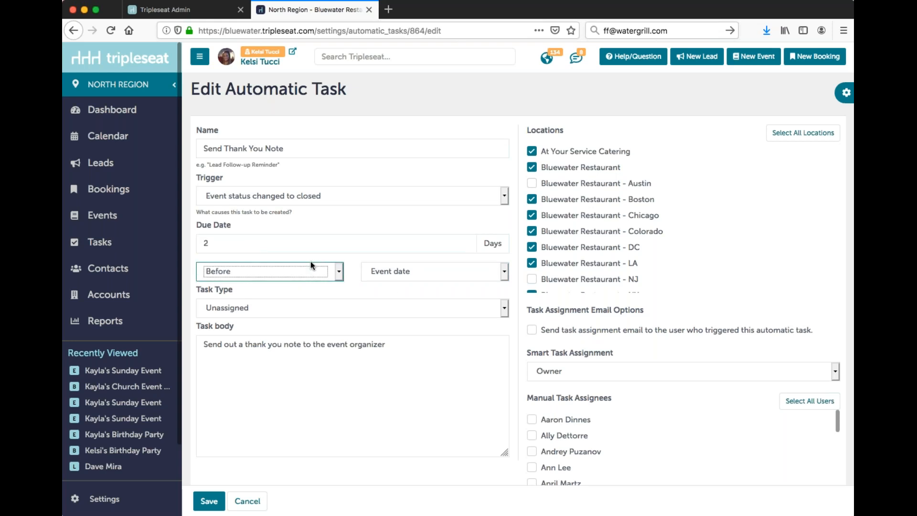
left_click(342, 285)
left_click(399, 276)
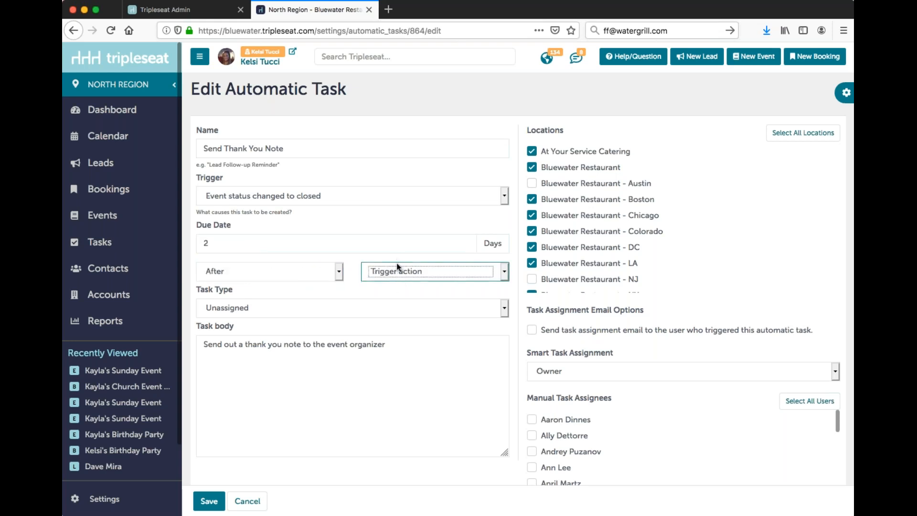
left_click(282, 266)
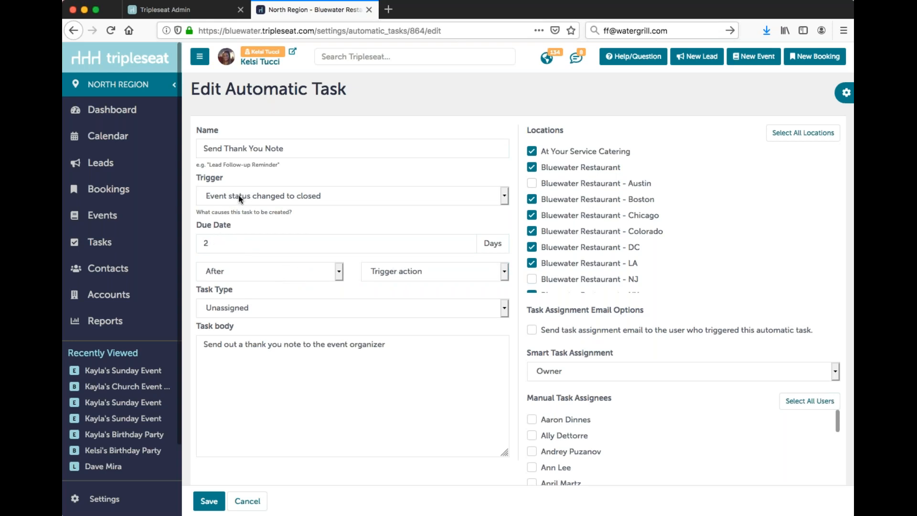
left_click(396, 274)
left_click(399, 287)
Step: Review the task type, task body and smart assignment, and try adding a user as manual task assignee
left_click(281, 314)
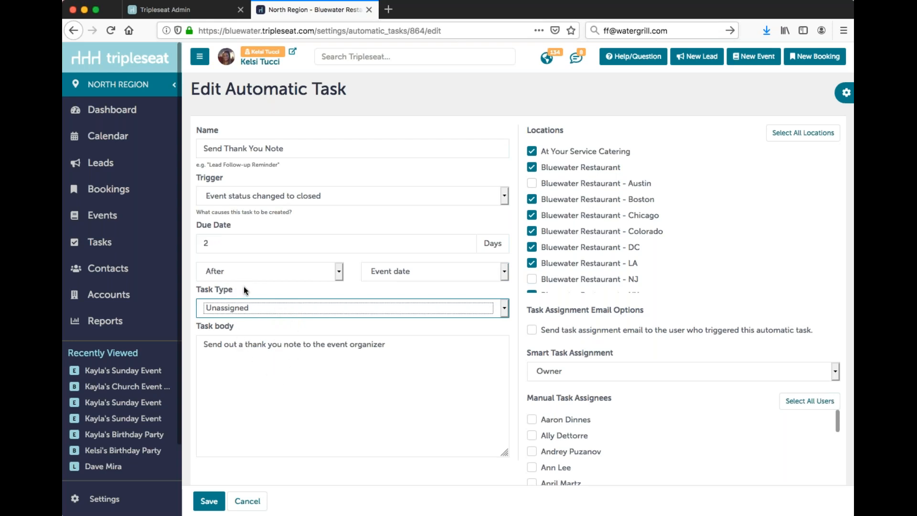
triple_click(250, 344)
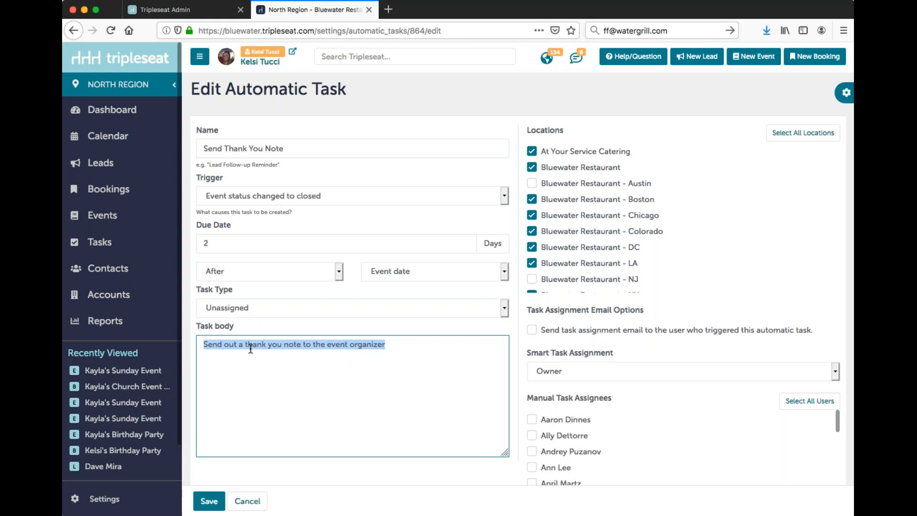
scroll(563, 391, "down", 8)
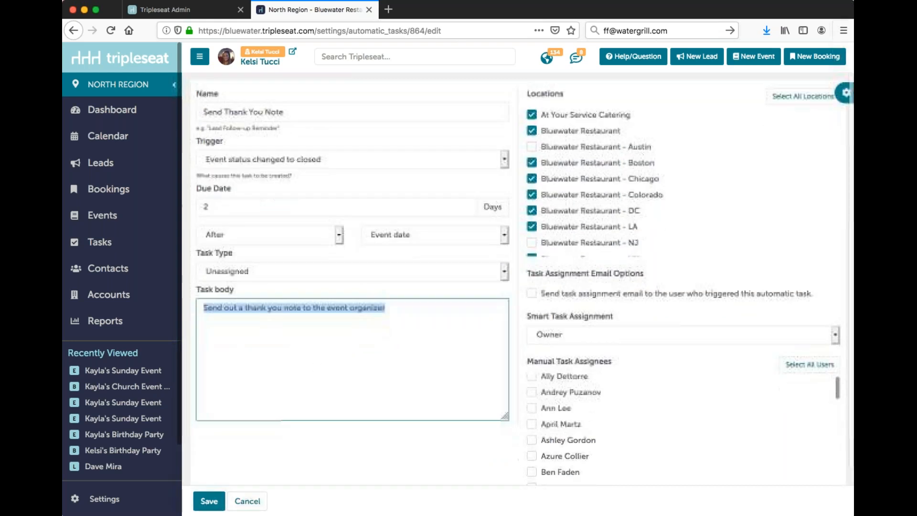
scroll(564, 390, "down", 5)
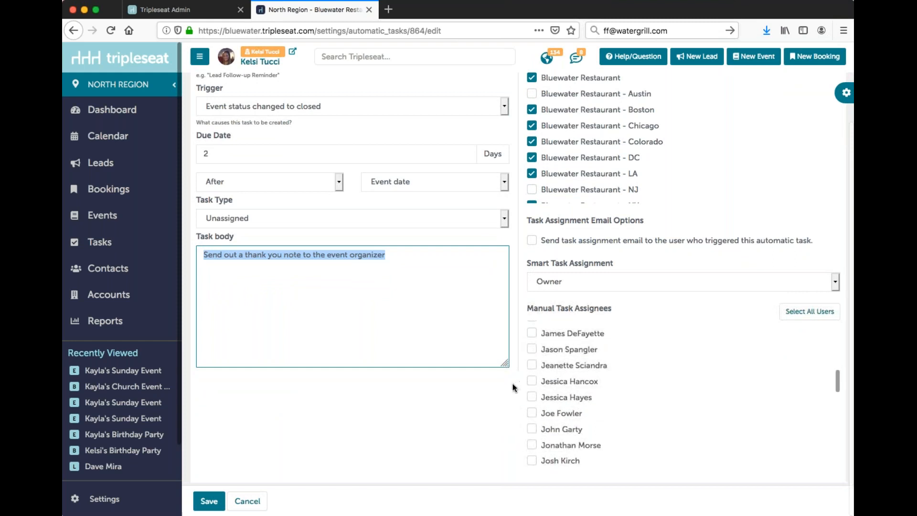
left_click(556, 381)
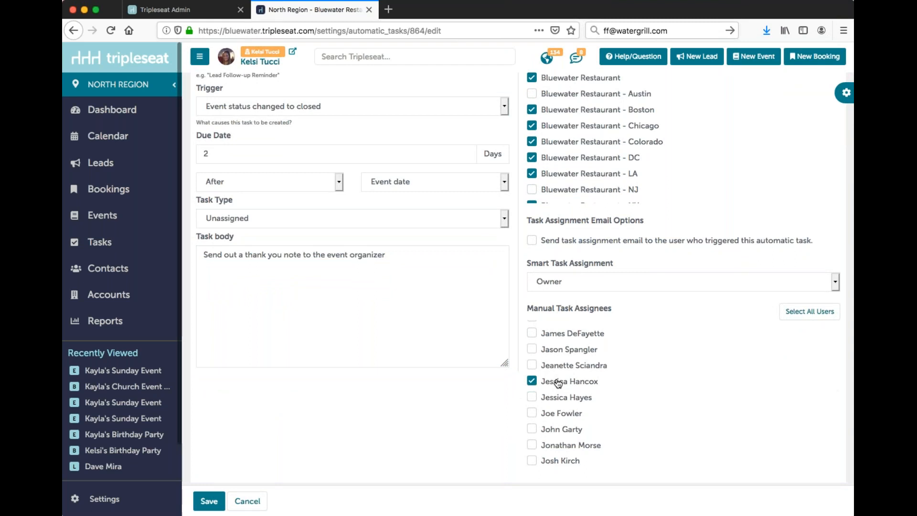
left_click(558, 382)
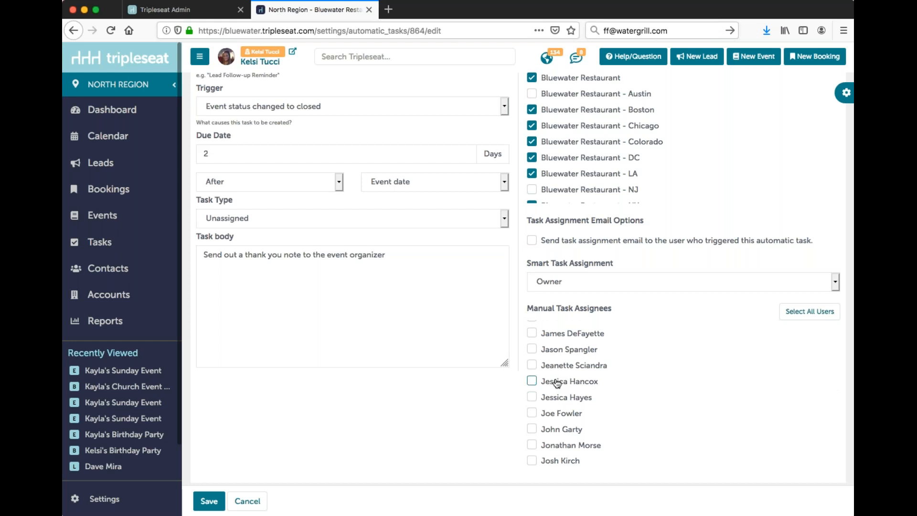
left_click(547, 279)
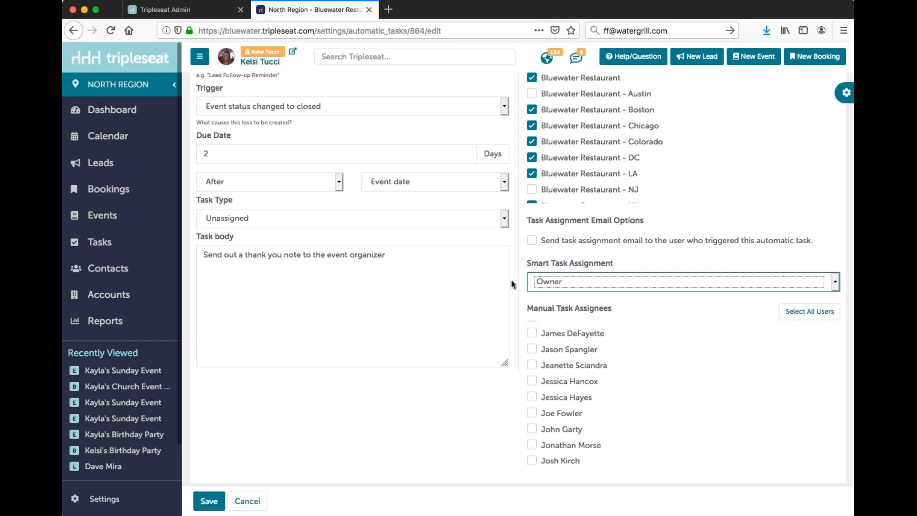
scroll(381, 85, "up", 3)
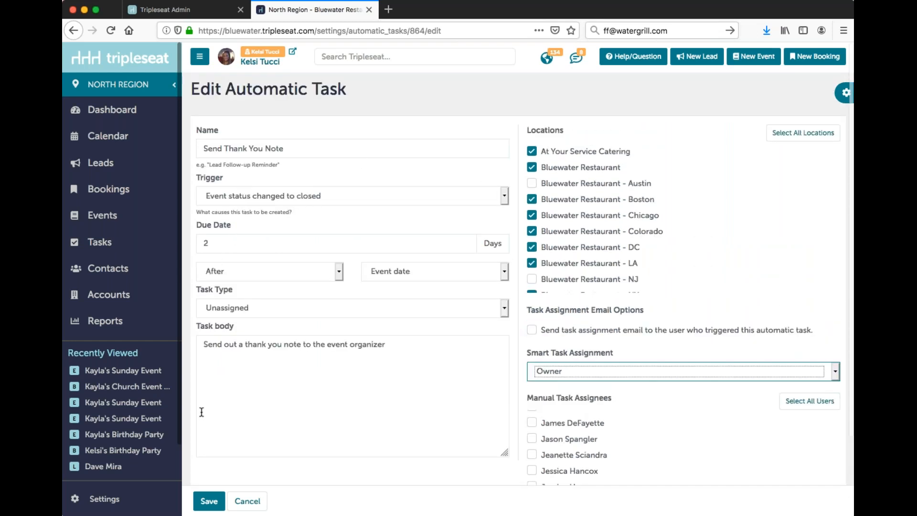
Step: Leave the automatic task without saving and open the Discussion Email Templates from the settings
left_click(146, 505)
left_click(145, 505)
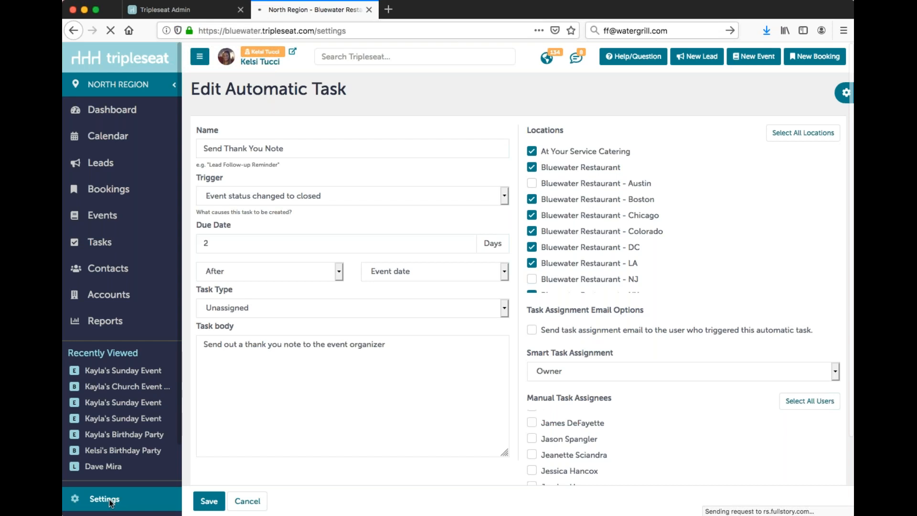
scroll(593, 407, "down", 1)
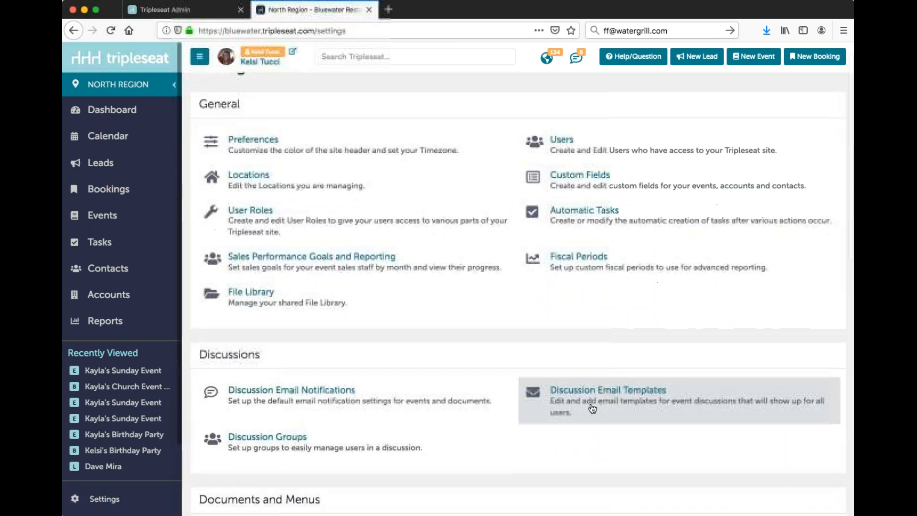
left_click(592, 407)
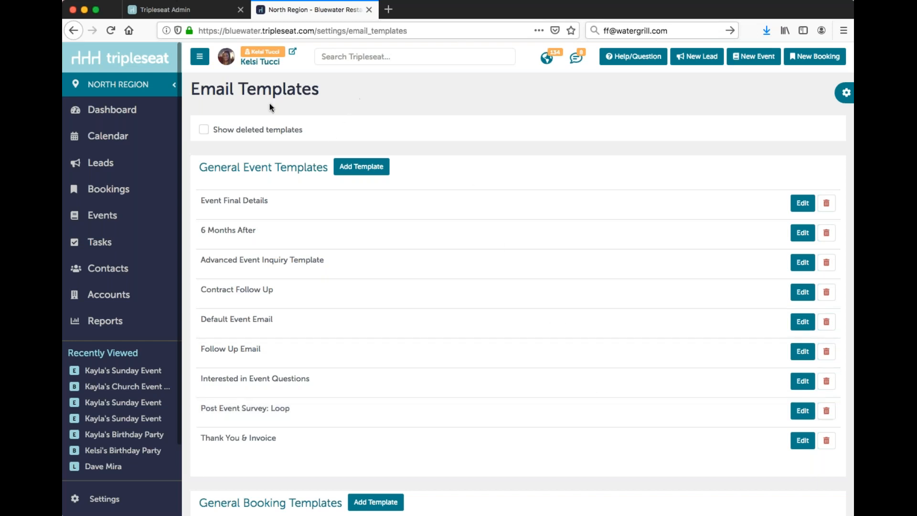
Step: Open the personal profile and view its email signature settings and personal email templates
left_click(256, 68)
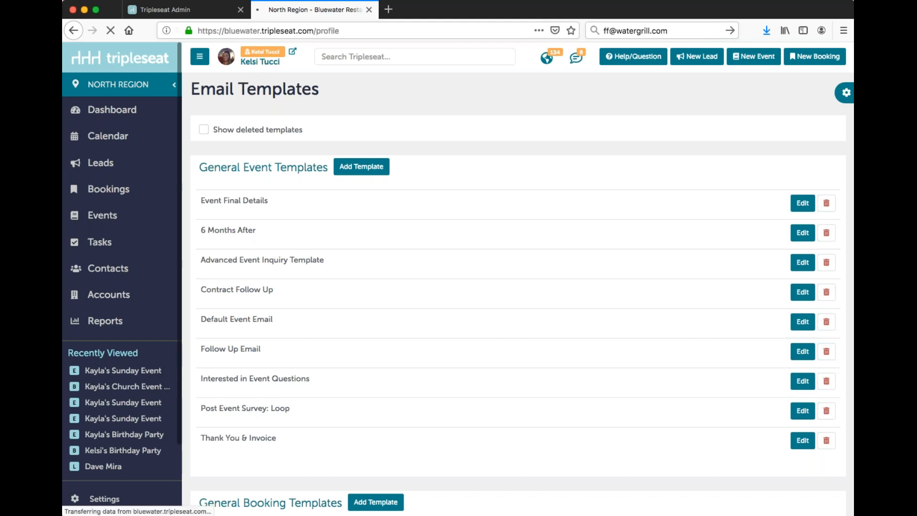
left_click(473, 134)
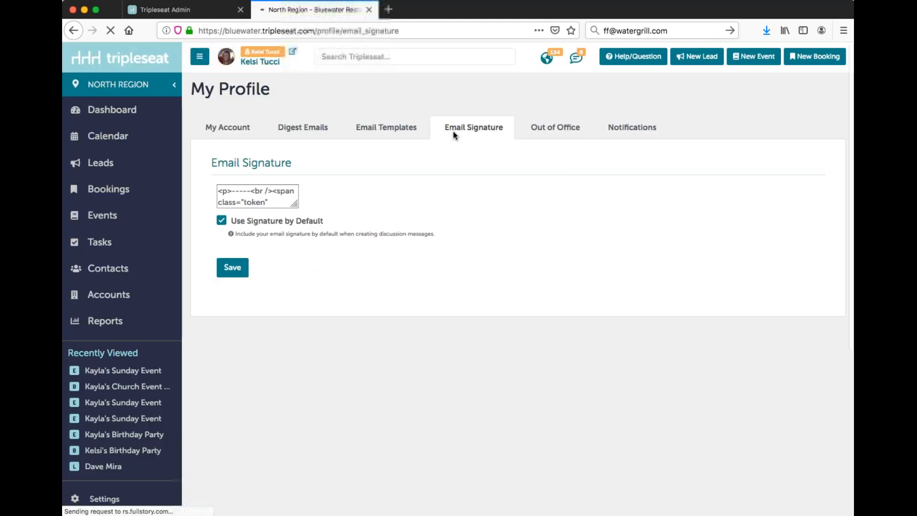
left_click(408, 137)
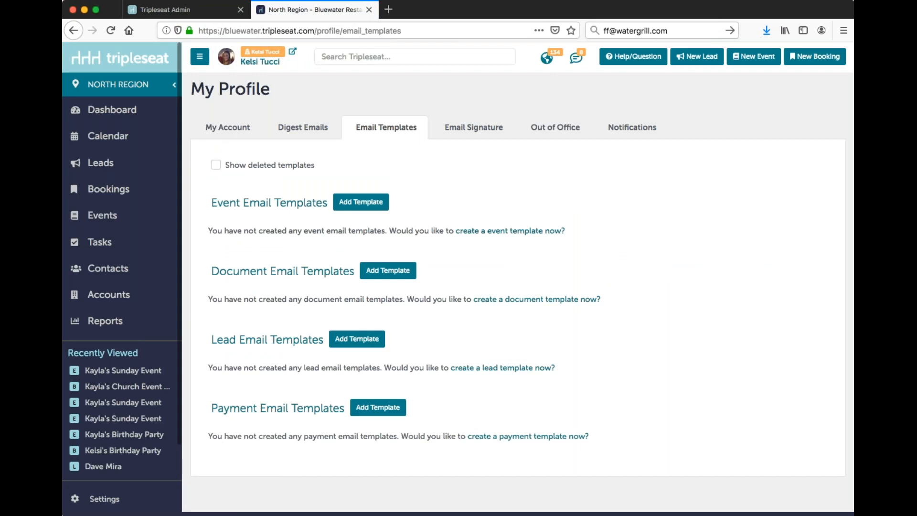
Step: Return to the Discussion Email Templates from the site settings
left_click(104, 499)
scroll(499, 409, "down", 5)
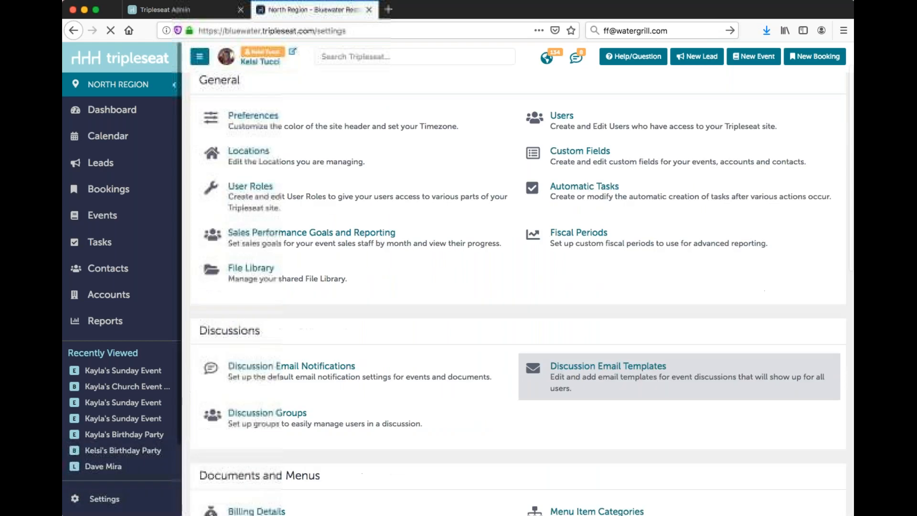
left_click(587, 300)
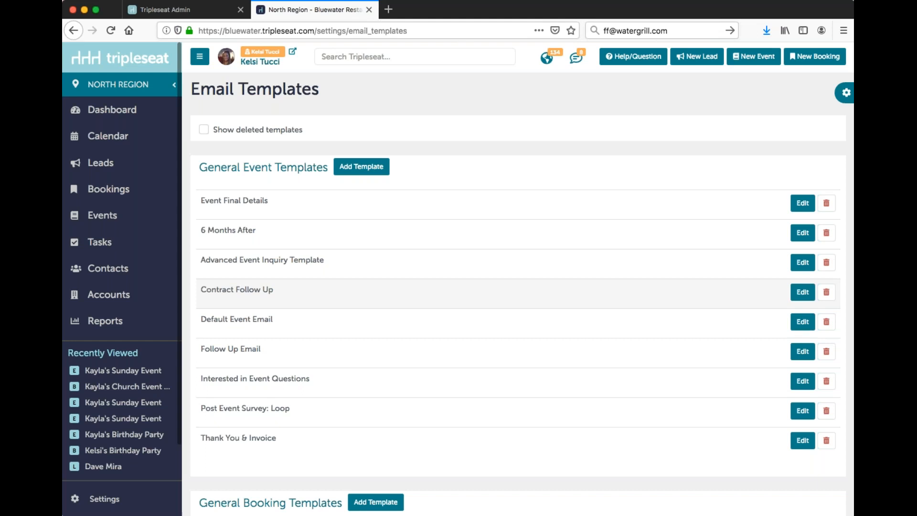
Step: Review the template lists for general events, general bookings, documents, leads and payments
scroll(584, 302, "down", 4)
scroll(585, 323, "down", 3)
scroll(584, 323, "up", 3)
scroll(557, 348, "up", 1)
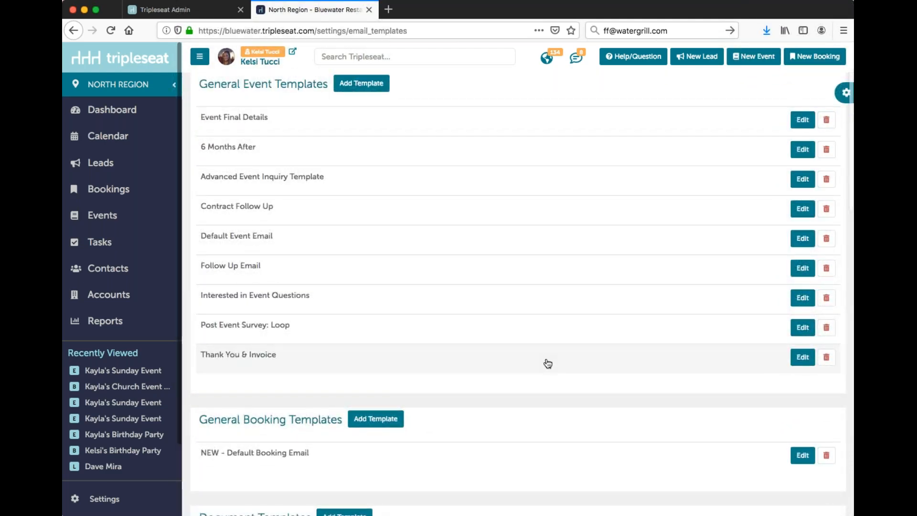
scroll(549, 366, "up", 1)
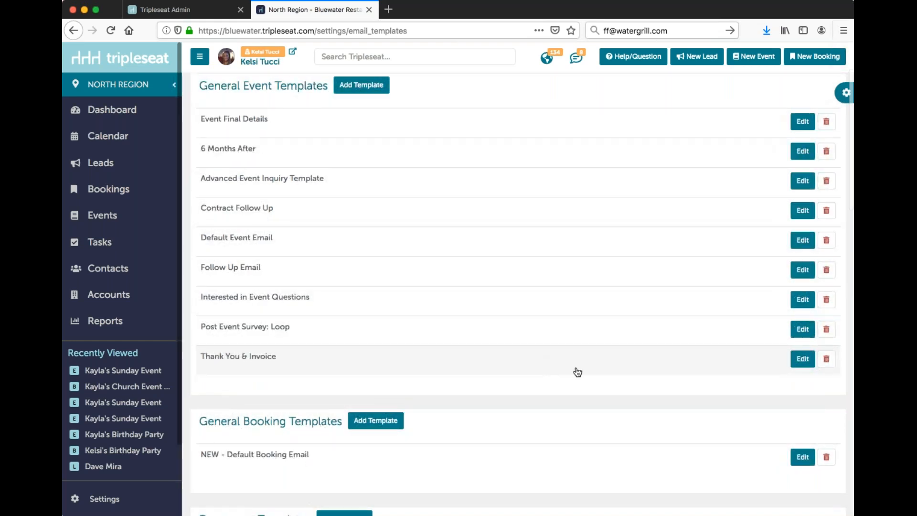
scroll(248, 127, "up", 1)
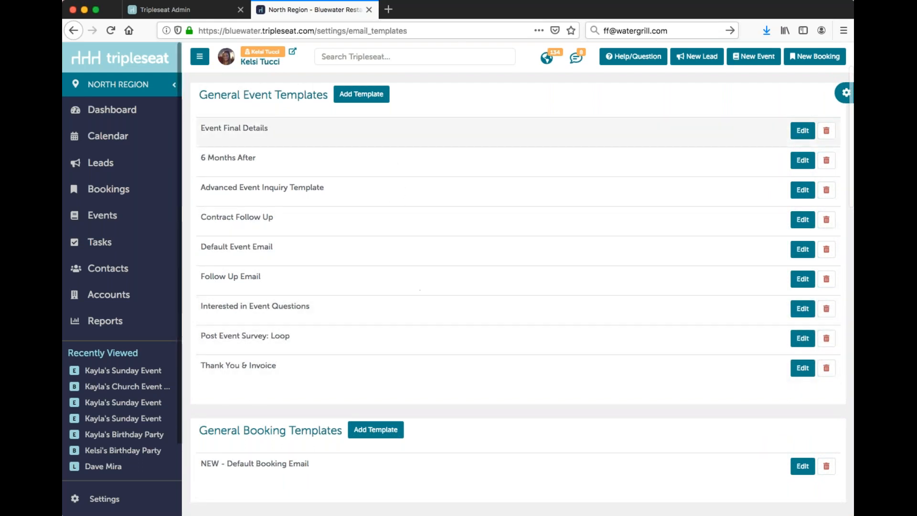
scroll(296, 164, "down", 2)
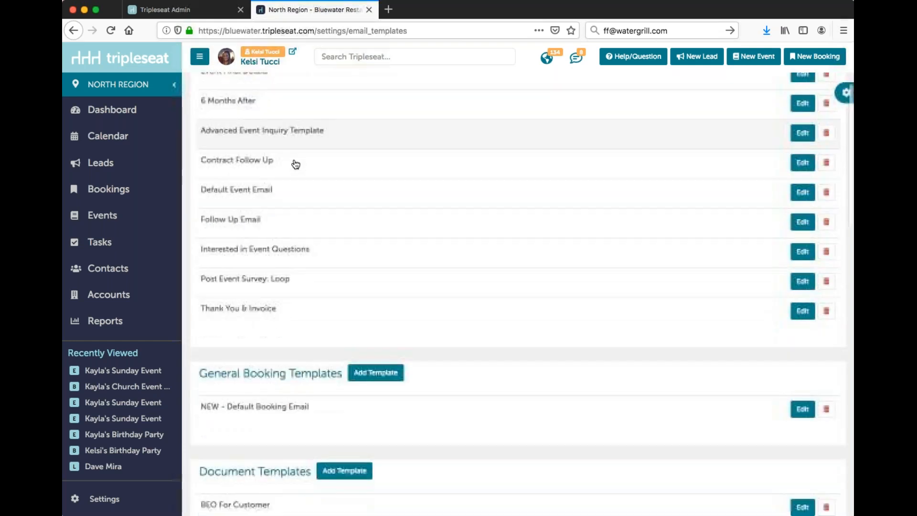
scroll(293, 164, "down", 6)
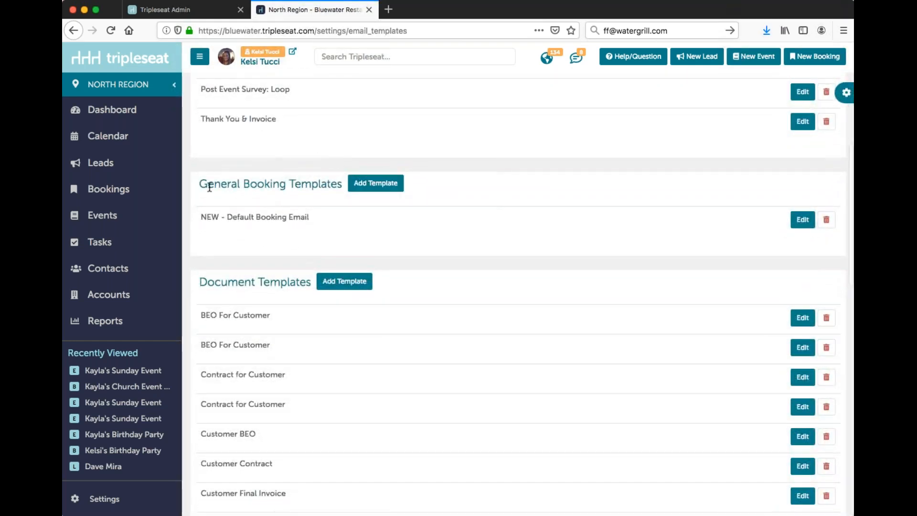
scroll(344, 217, "down", 4)
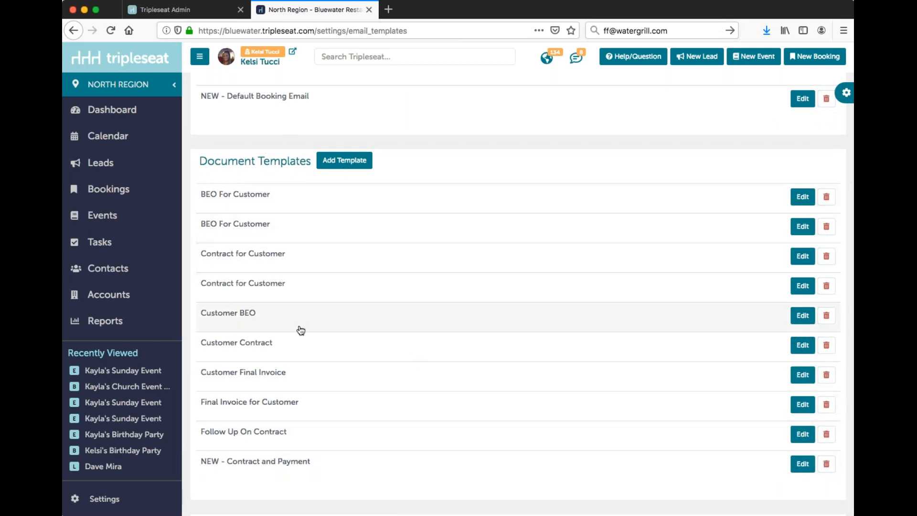
scroll(301, 330, "down", 5)
scroll(301, 335, "down", 4)
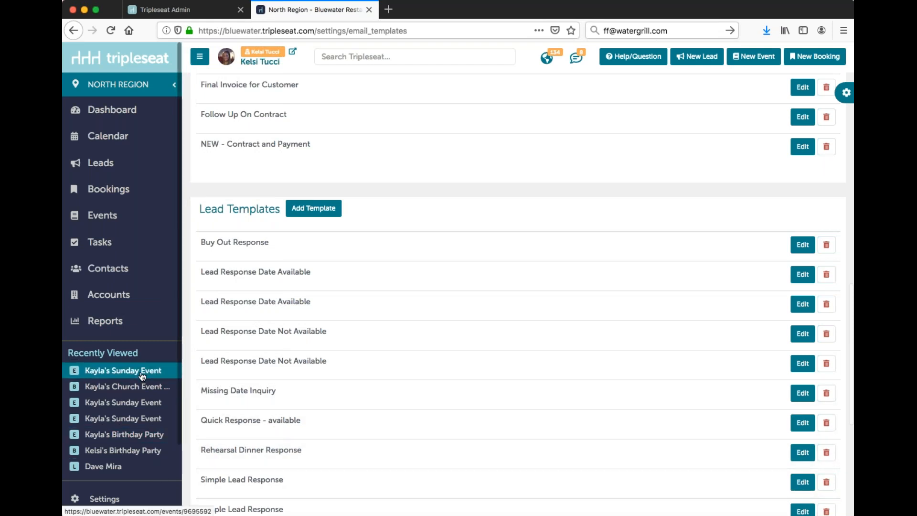
scroll(468, 396, "down", 6)
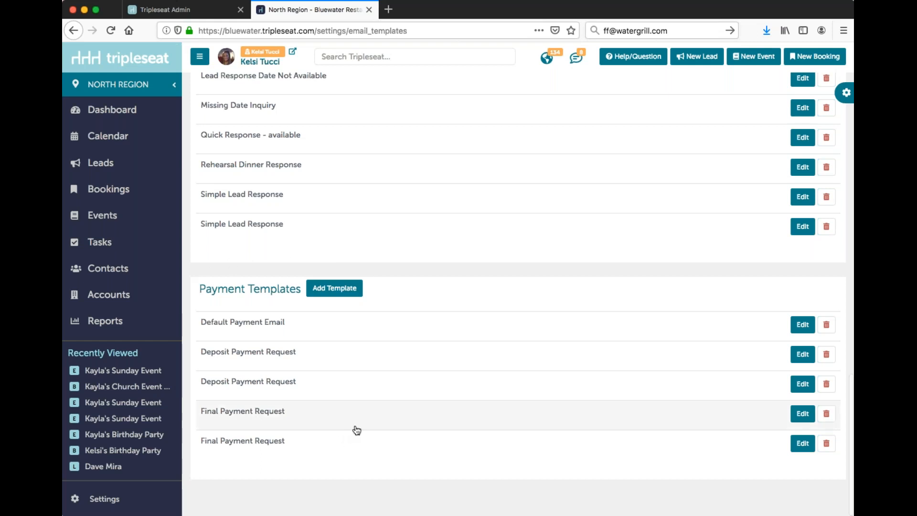
scroll(356, 430, "up", 20)
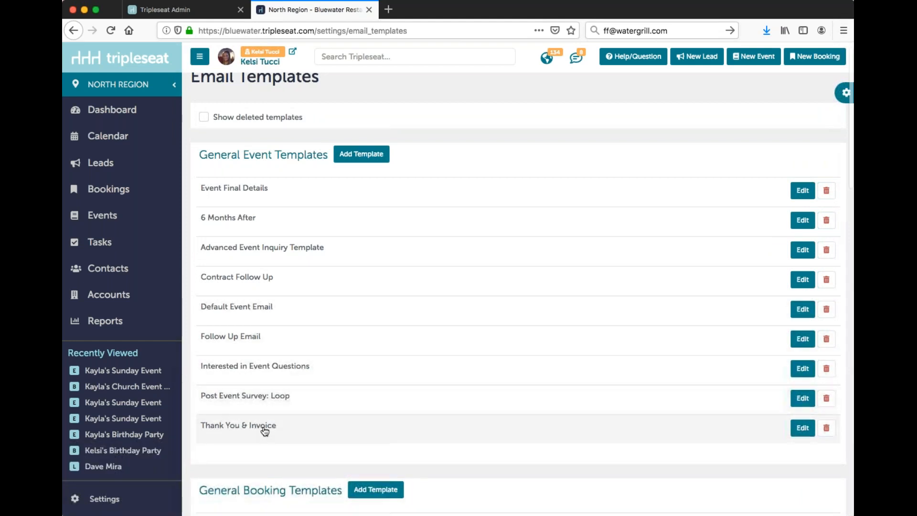
Step: Open the "Thank You & Invoice" general event template for editing
left_click(802, 428)
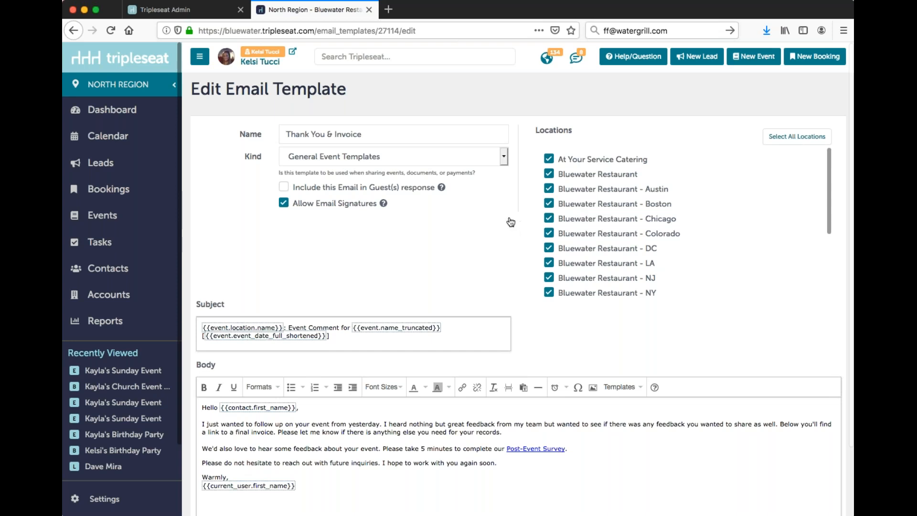
left_click(414, 339)
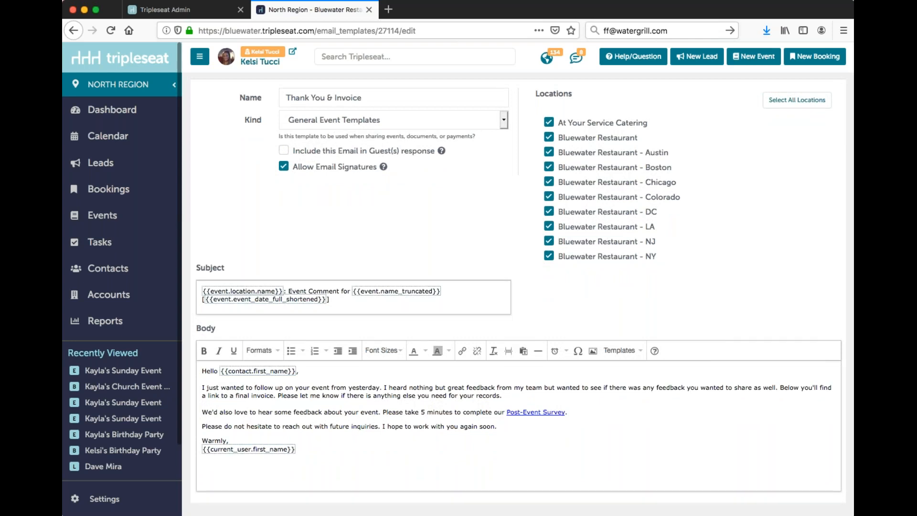
Step: Examine the location name, event name and event date merge fields in the template's subject line
left_click(393, 290)
left_click(248, 289)
left_click(270, 298)
left_click(399, 292)
left_click(241, 292)
left_click(246, 301)
left_click(400, 291)
left_click(237, 291)
left_click(255, 299)
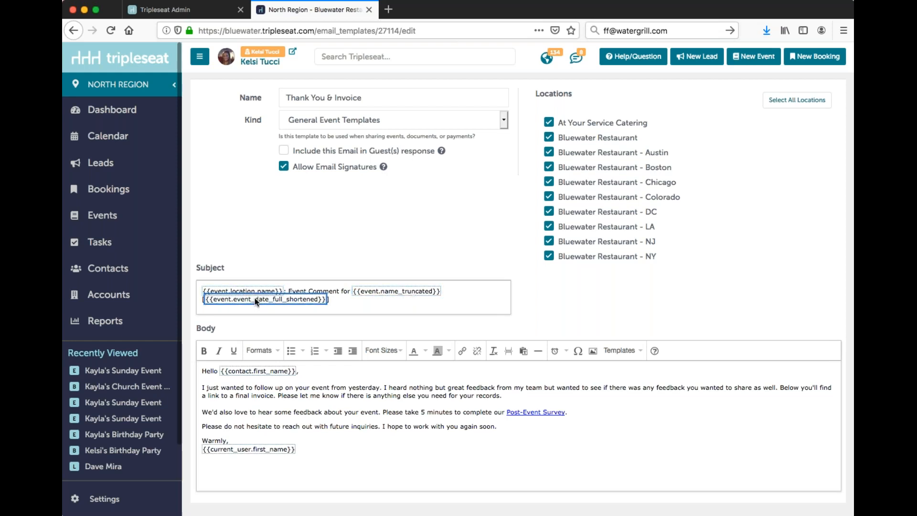
left_click(379, 293)
left_click(244, 292)
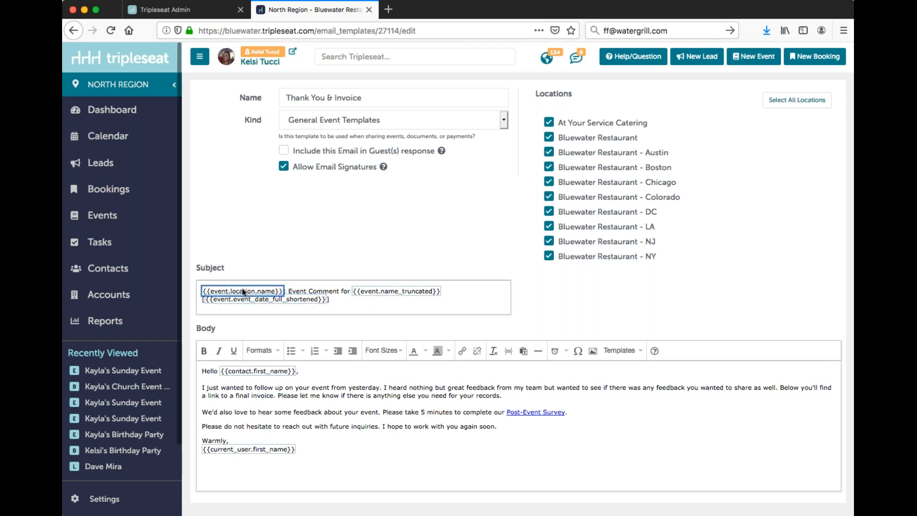
left_click(248, 297)
left_click(255, 291)
left_click(392, 293)
right_click(392, 294)
mouse_move(422, 326)
left_click(342, 300)
Step: Examine the contact first name and current user first name merge fields in the email body
scroll(486, 339, "down", 2)
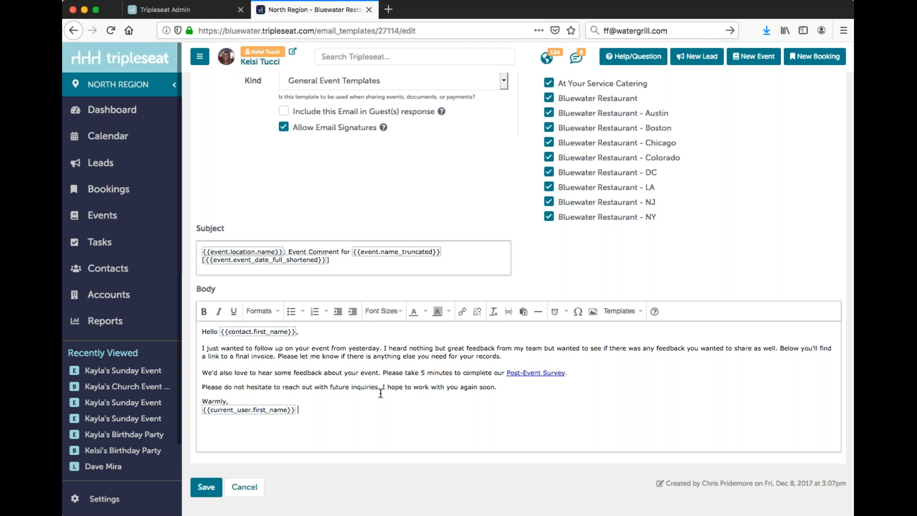
left_click(249, 330)
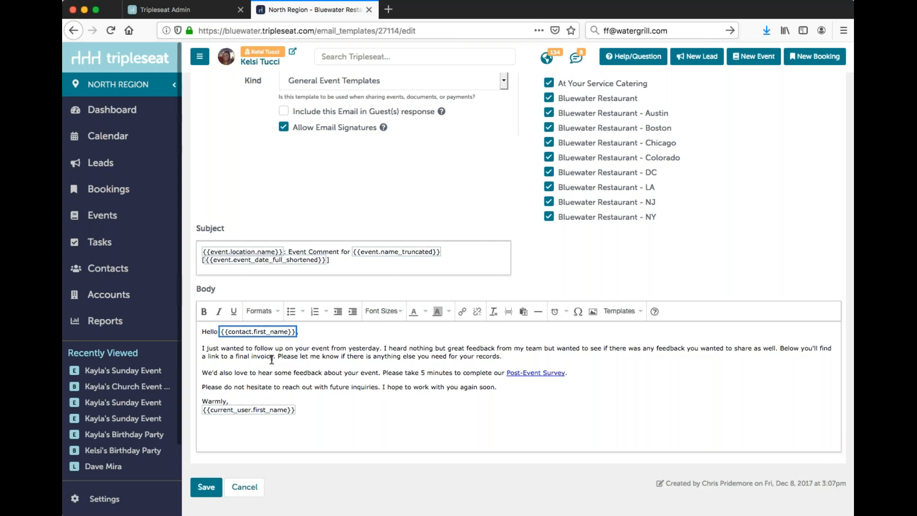
left_click(267, 408)
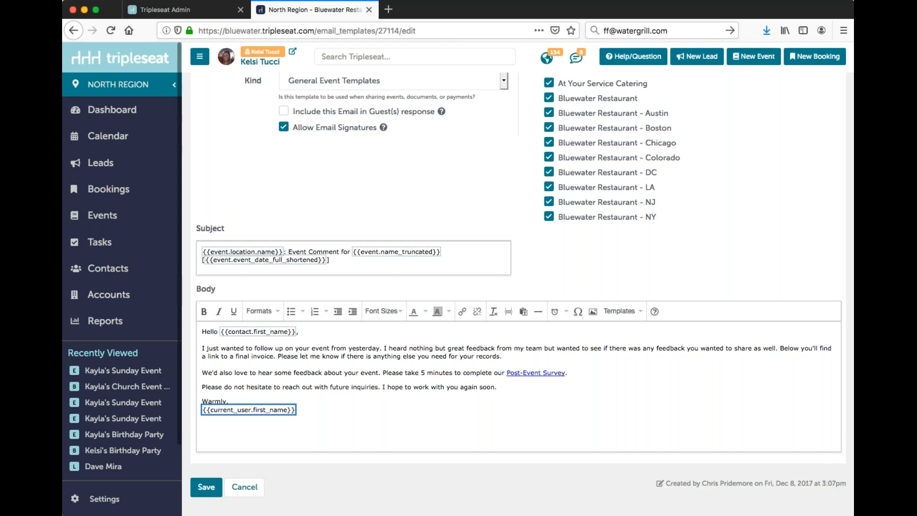
left_click(425, 386)
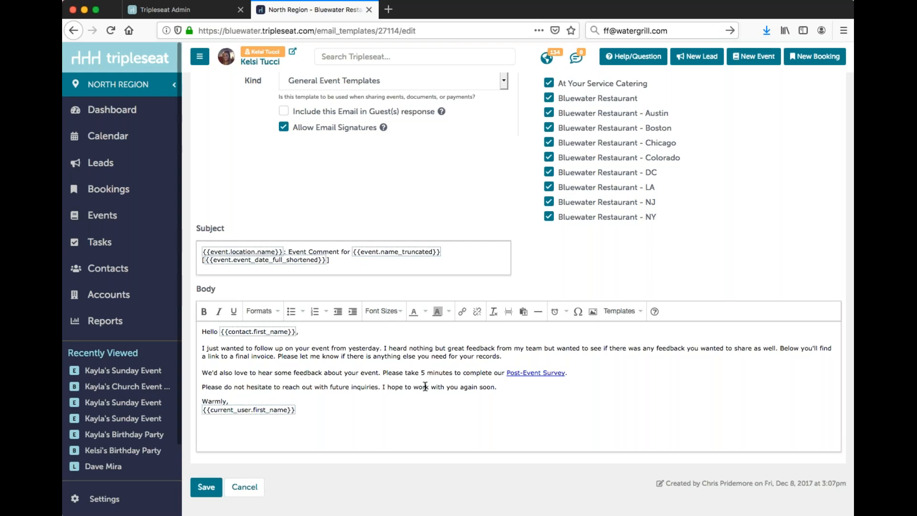
Step: Inspect the display text and URL of the Post-Event Survey link, and close its settings without changes
left_click(531, 376)
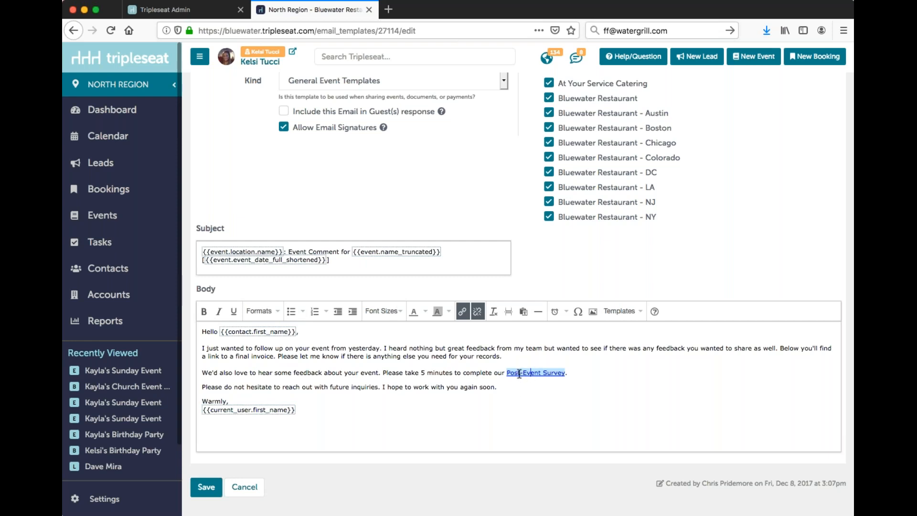
left_click(463, 312)
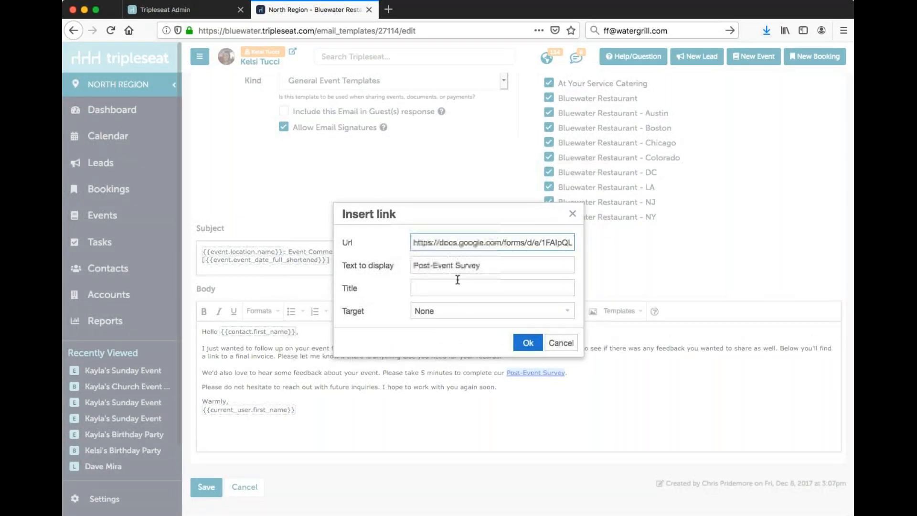
triple_click(447, 269)
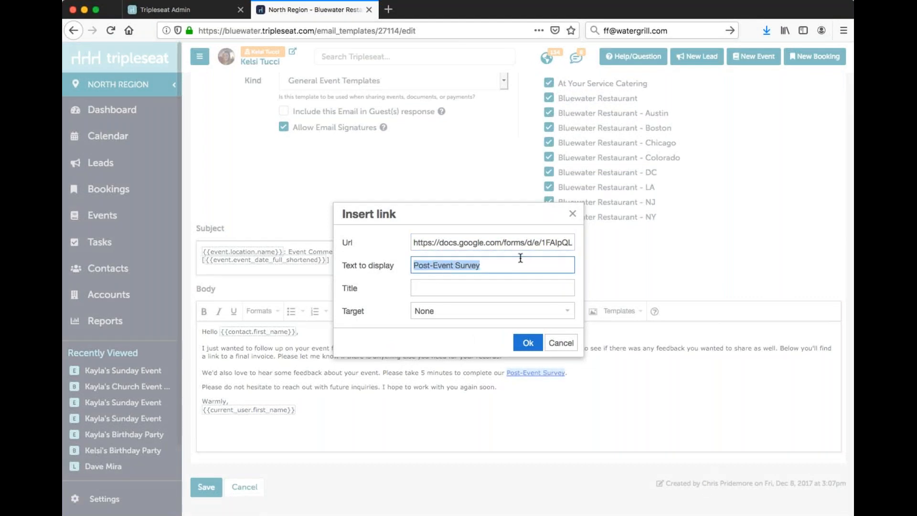
triple_click(513, 241)
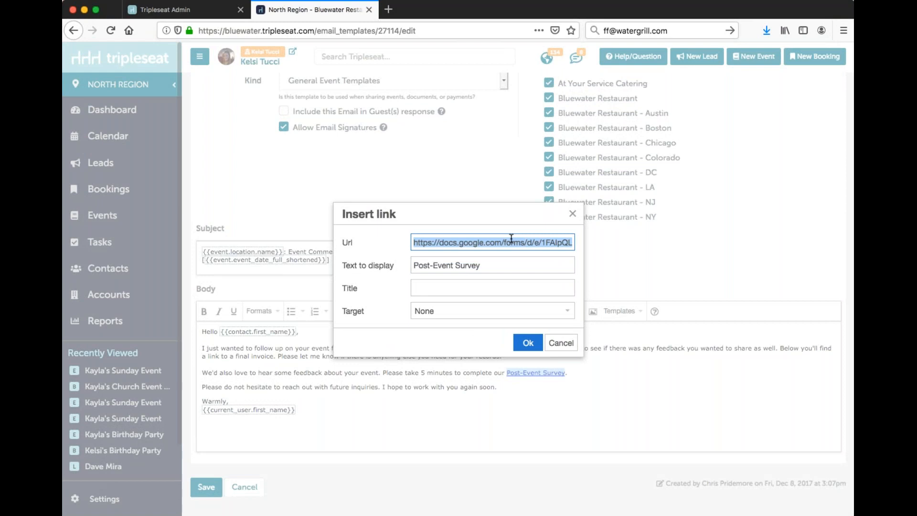
left_click(562, 344)
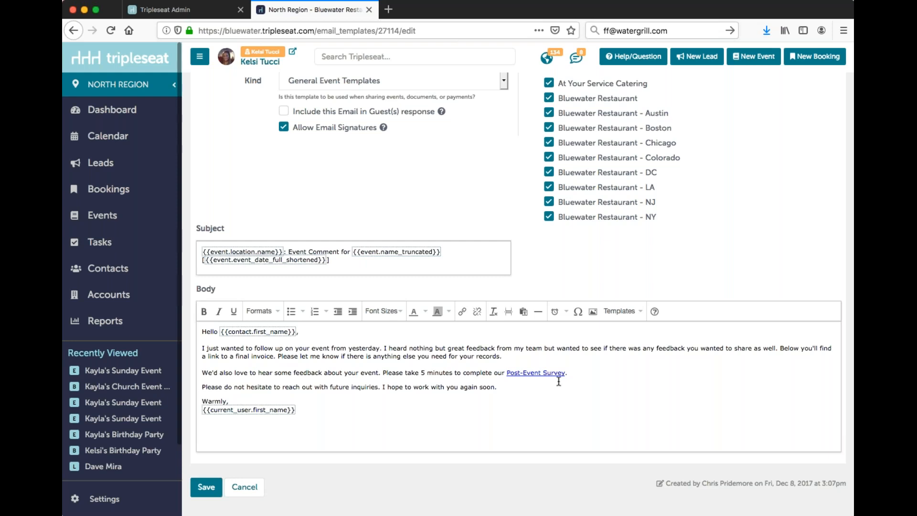
Step: Insert the Bill's_RC_Con_West.jpg image from the library's General folder on a new line above "Warmly" in the body
left_click_drag(555, 396, 544, 415)
left_click(543, 419)
left_click(556, 394)
key("Return")
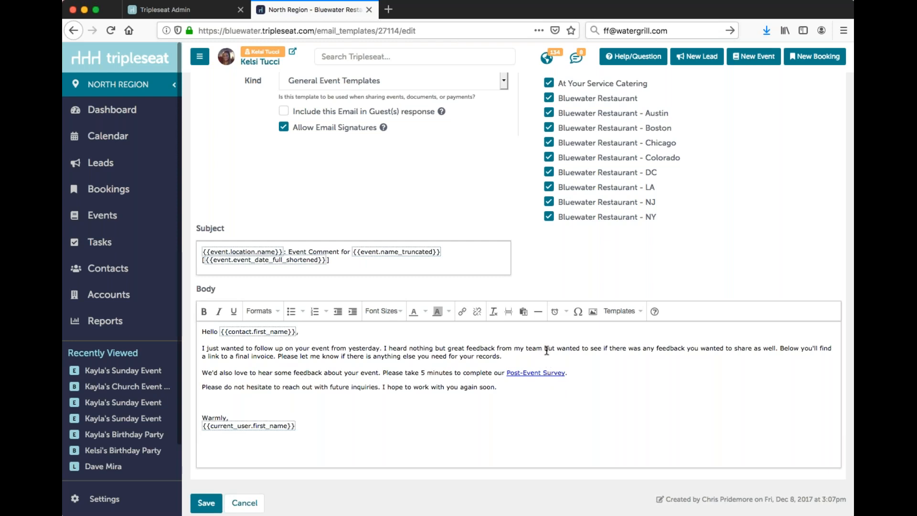
left_click(593, 312)
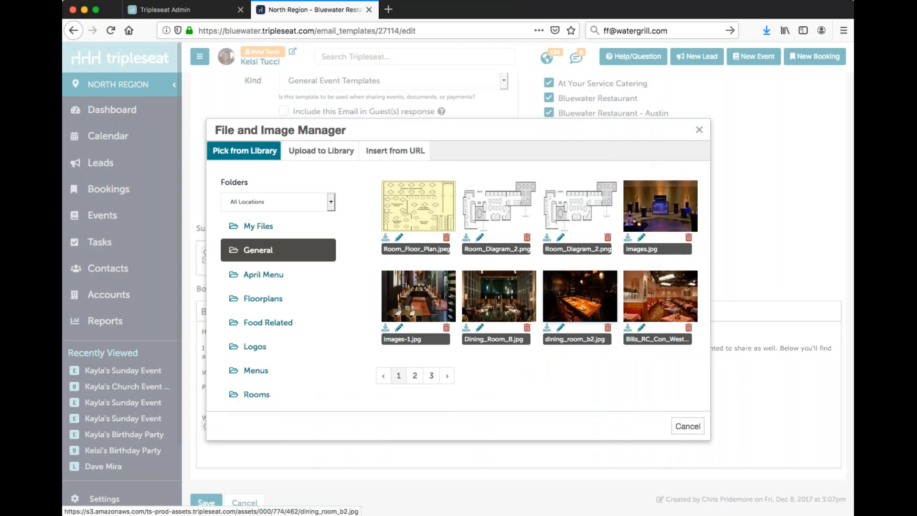
left_click(661, 299)
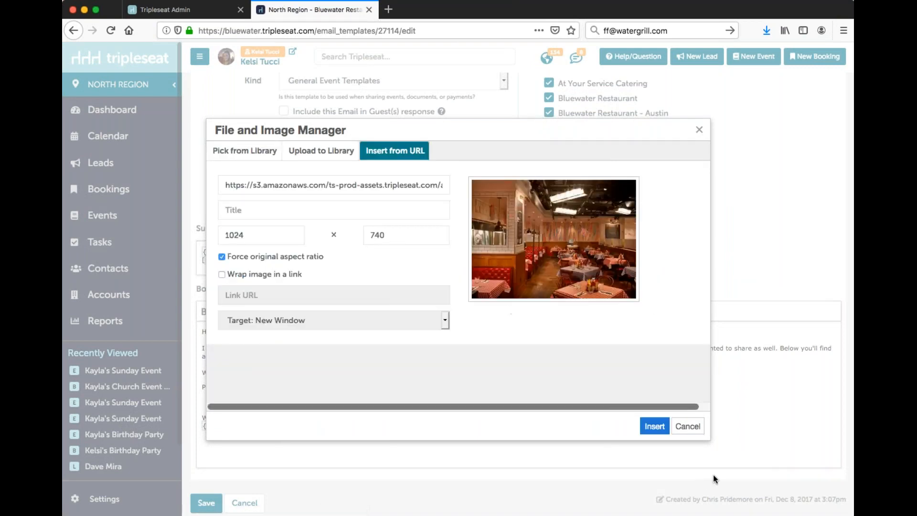
left_click(656, 432)
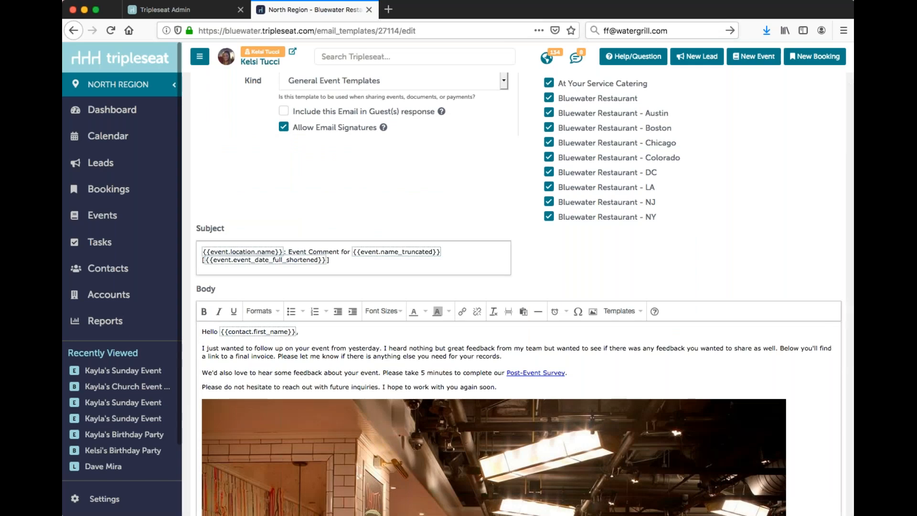
Step: Shrink the inserted restaurant photo proportionally to about half its width
scroll(656, 436, "down", 4)
scroll(655, 436, "down", 3)
left_click(654, 435)
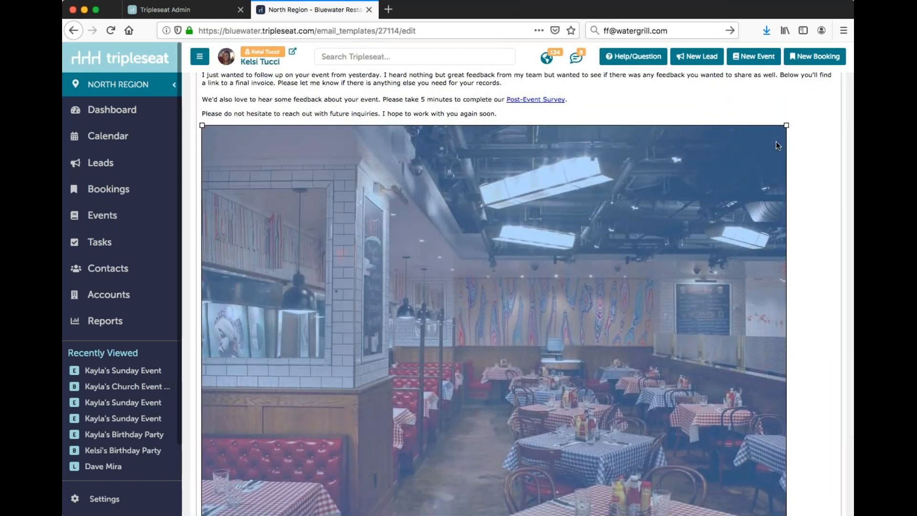
left_click_drag(786, 125, 574, 228)
left_click_drag(574, 388, 519, 353)
left_click(520, 354)
left_click(501, 368)
left_click(528, 377)
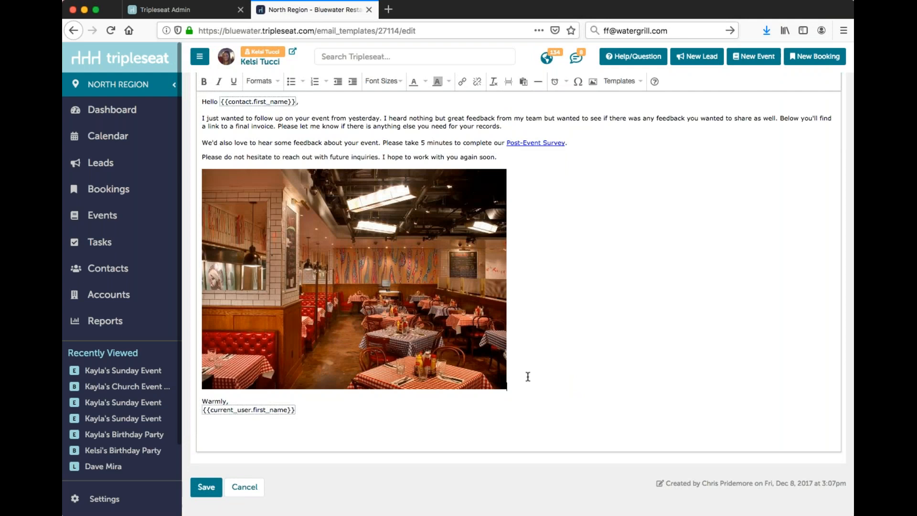
Step: Delete the restaurant photo from the email body and return to the beginning of the template
key("BackSpace")
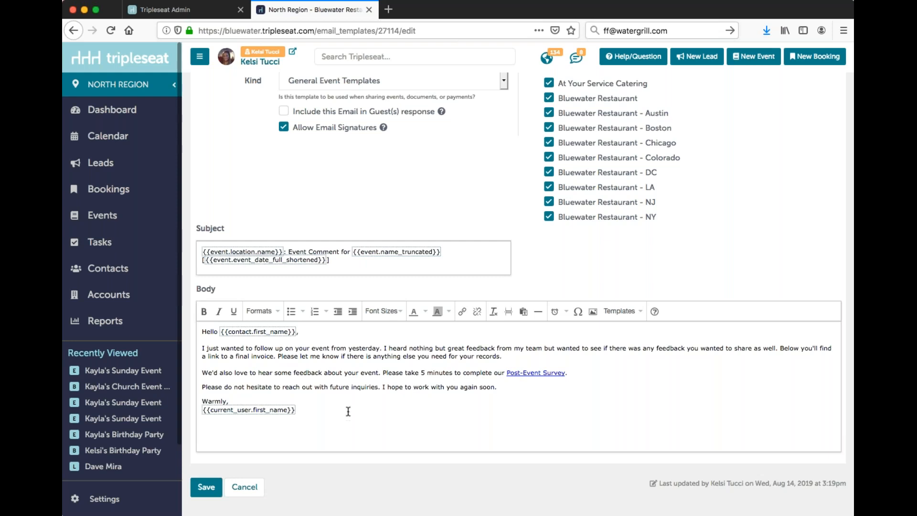
scroll(349, 412, "up", 3)
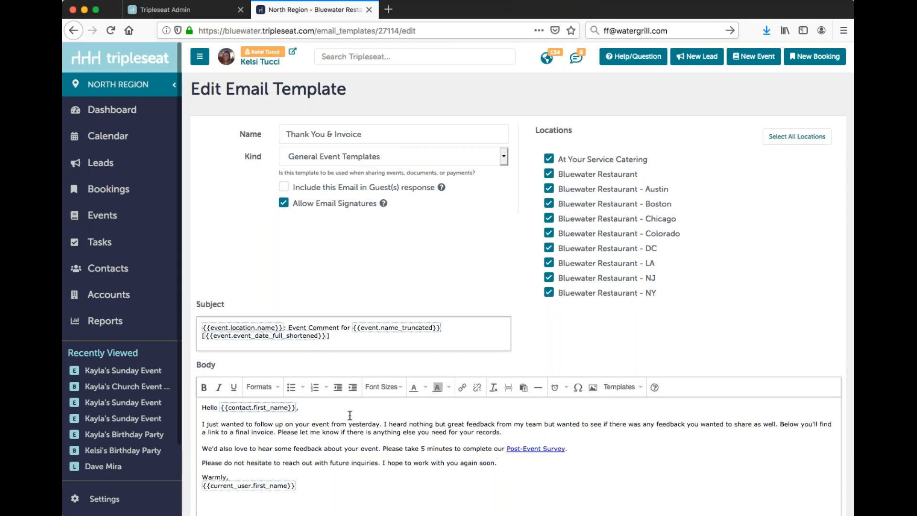
Step: Leave the Thank You & Invoice email template without saving and open the first Sunday event among the recently viewed records
triple_click(302, 134)
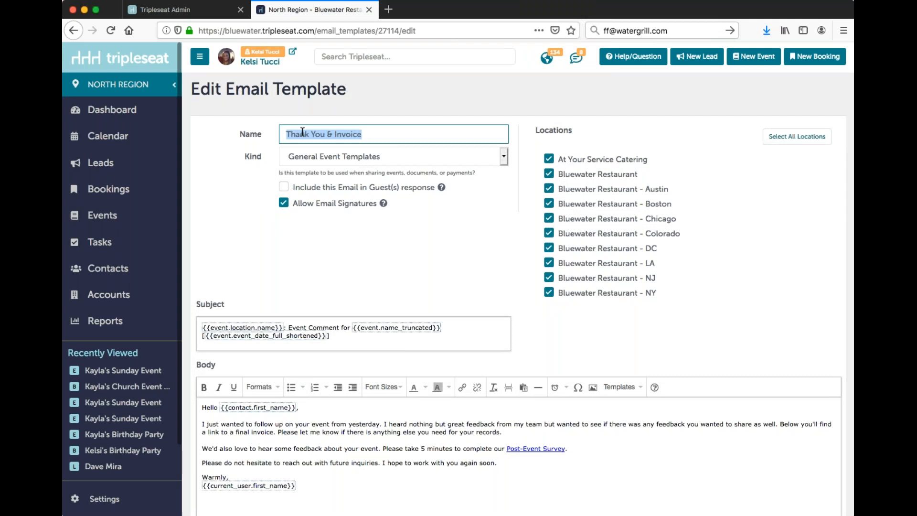
left_click(123, 373)
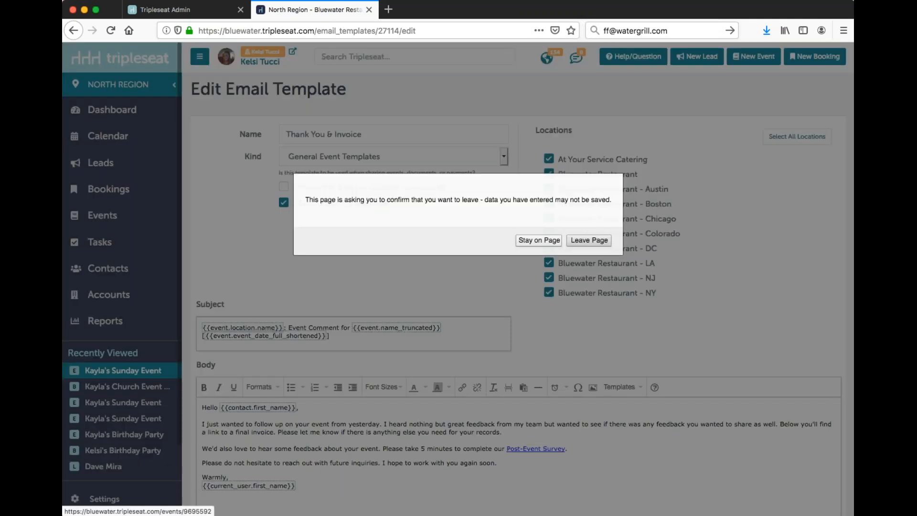
left_click(580, 239)
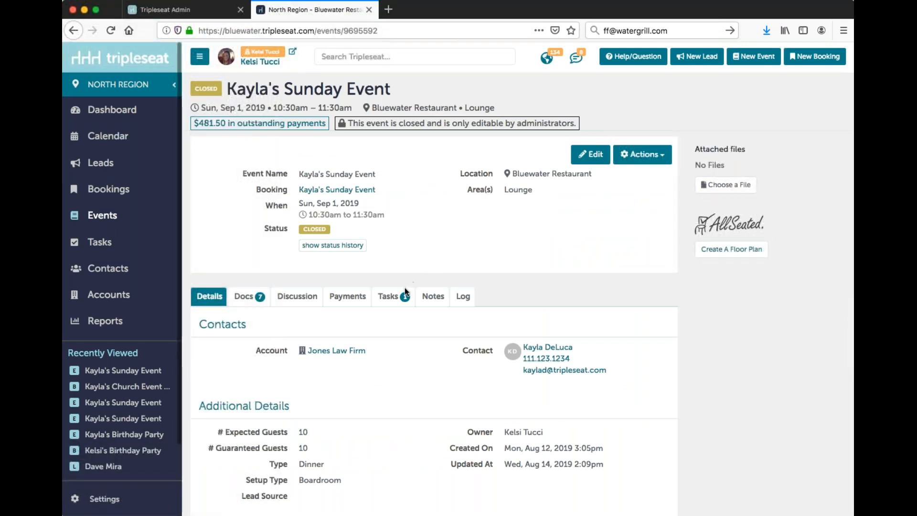
Step: Mark the event's "Send out a thank you note to the event organizer" task as completed
left_click(393, 296)
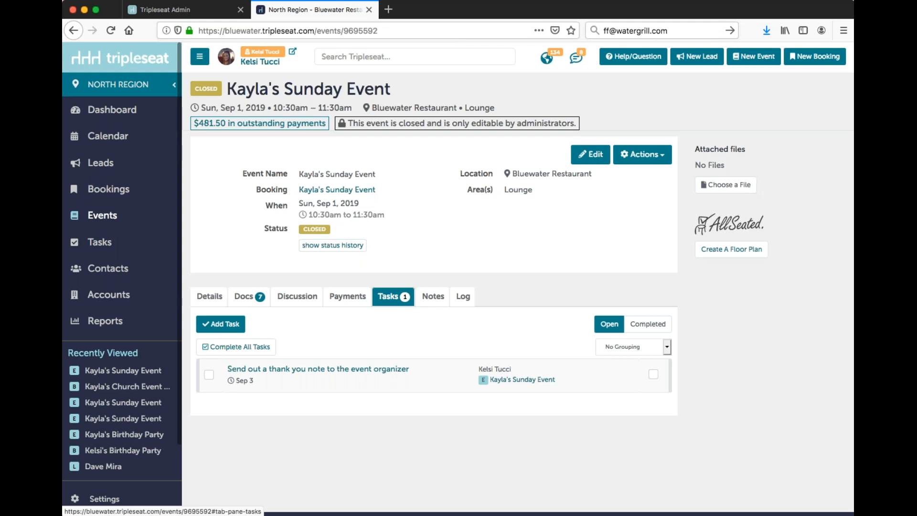
left_click(209, 374)
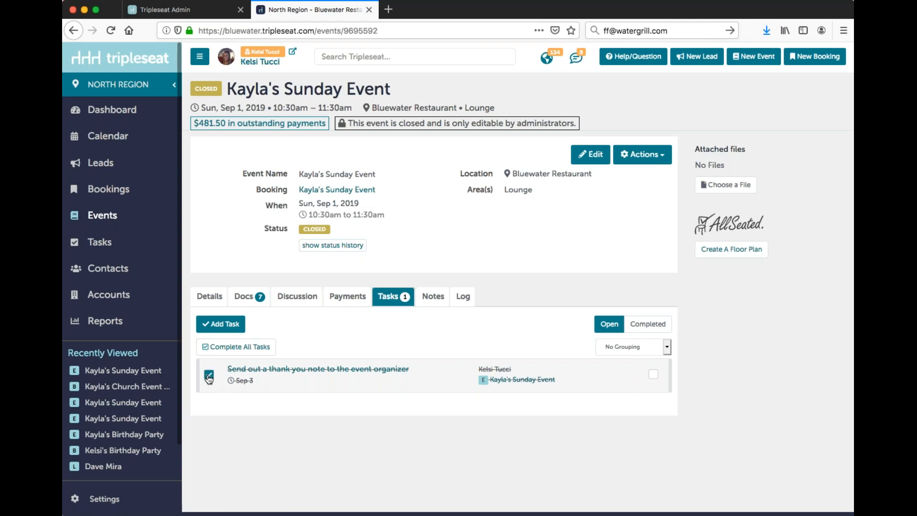
Step: Open the email editor from the event's guest General Discussion
left_click(297, 299)
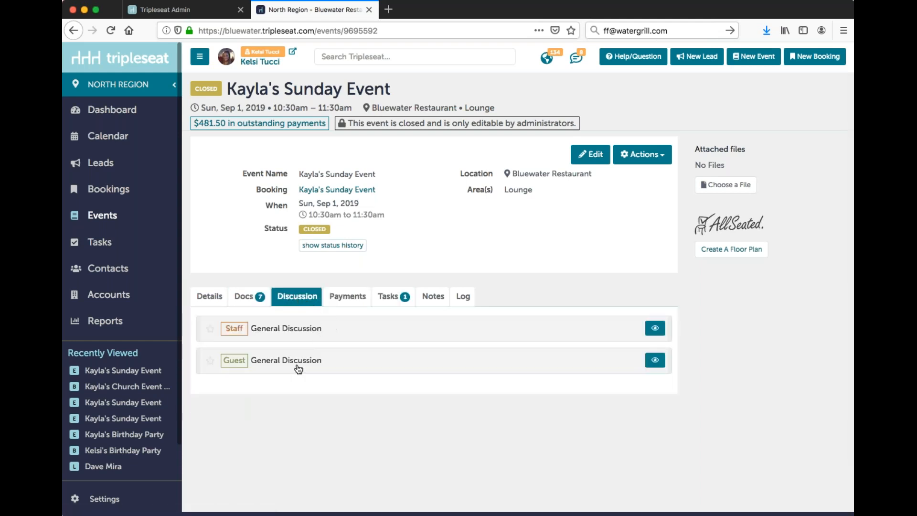
left_click(302, 361)
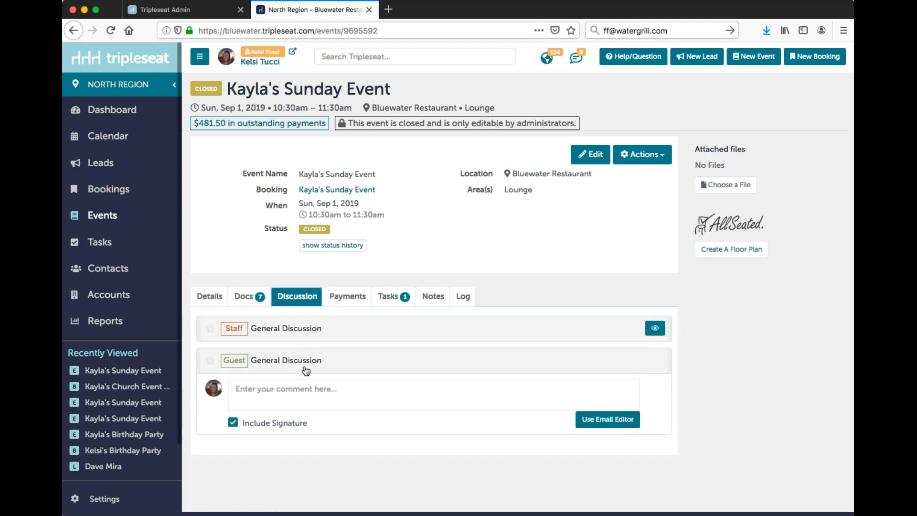
left_click(616, 420)
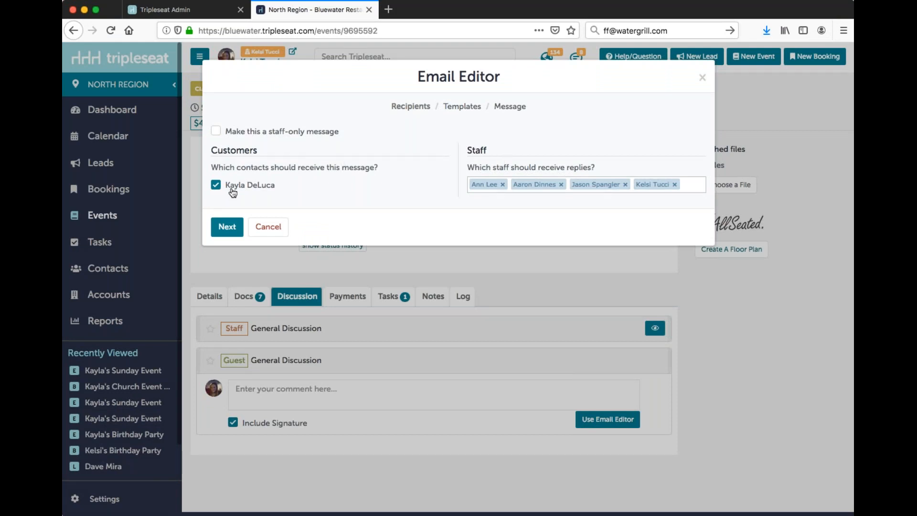
Step: Remove the first three staff members from the reply recipients and proceed to the message using the Thank You & Invoice template
left_click(502, 184)
left_click(519, 184)
left_click(524, 184)
left_click(227, 226)
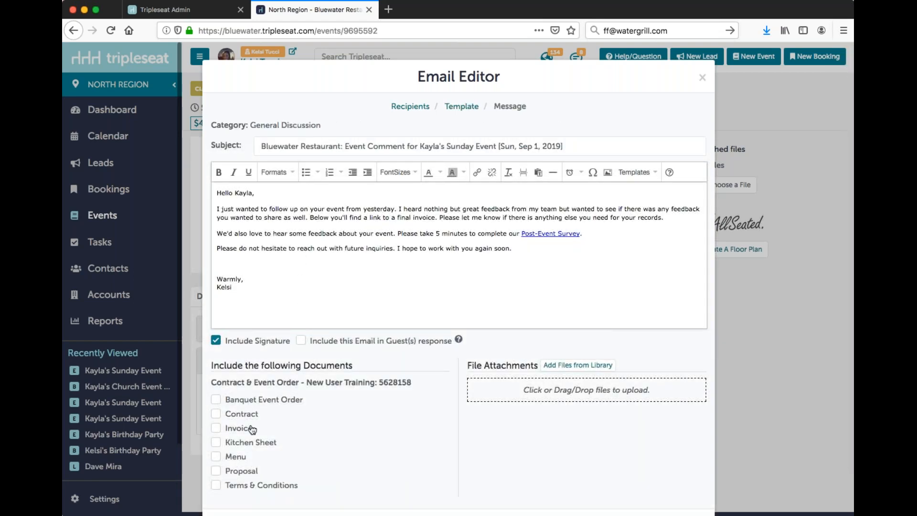
Step: Include the Invoice document with the thank-you email and send it to the guest
left_click(236, 429)
scroll(327, 312, "down", 2)
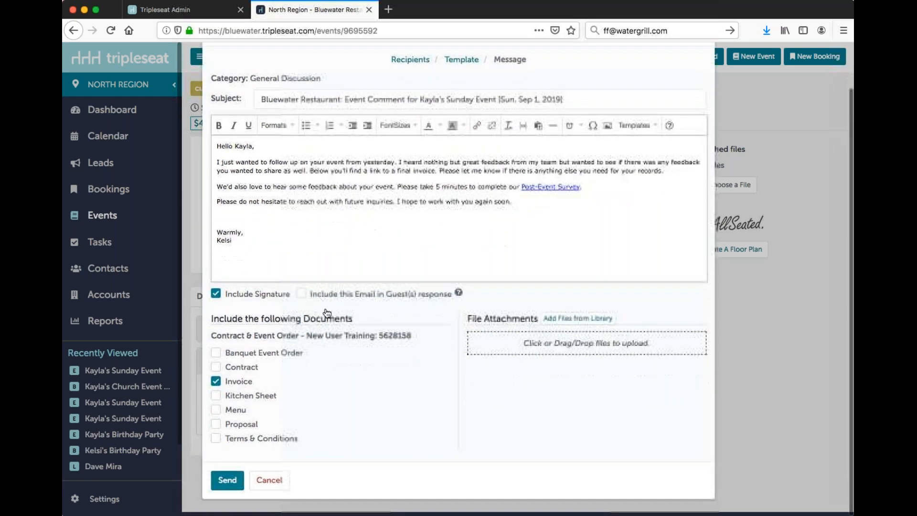
left_click(222, 480)
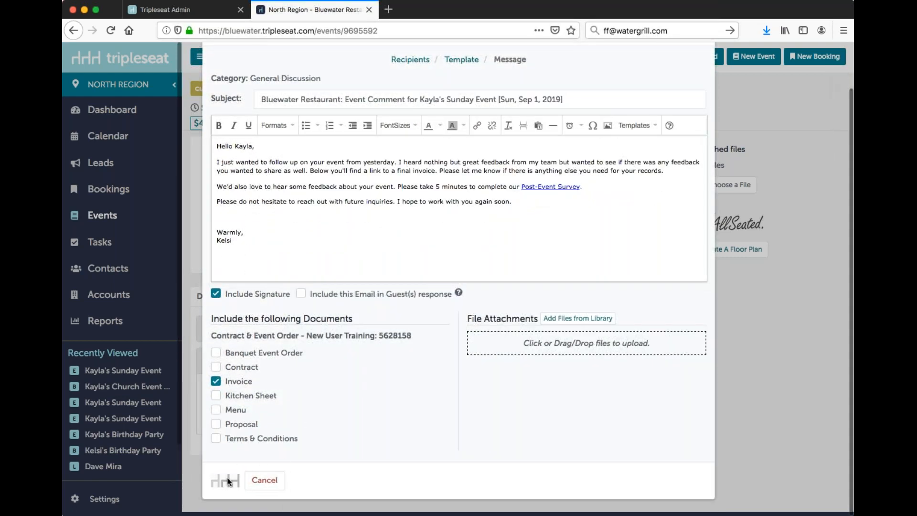
scroll(220, 454, "down", 4)
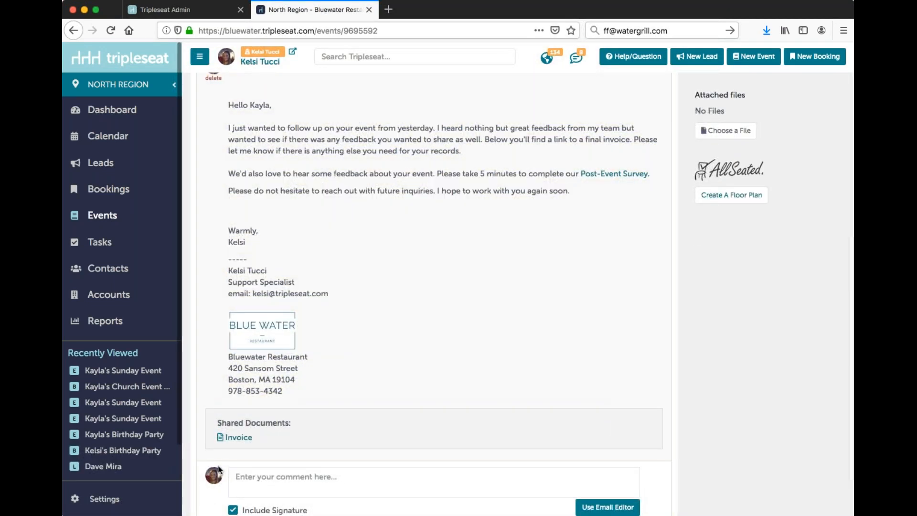
Step: Open the Catering Contract & Event Order template for editing from the SmartDocs document settings
left_click(96, 498)
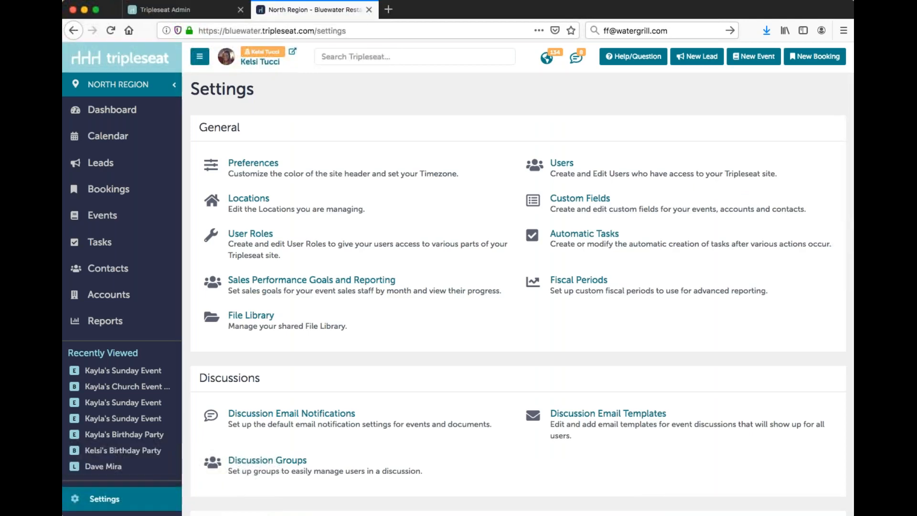
scroll(265, 468, "down", 5)
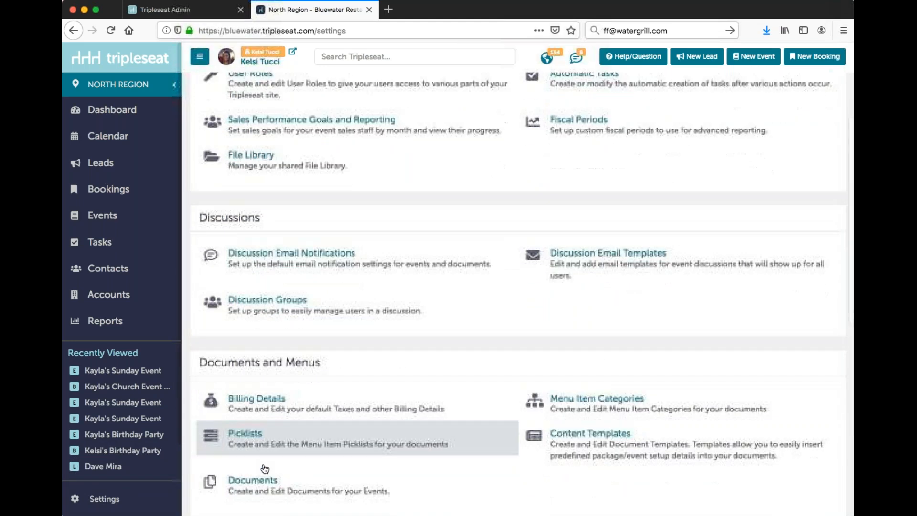
left_click(267, 464)
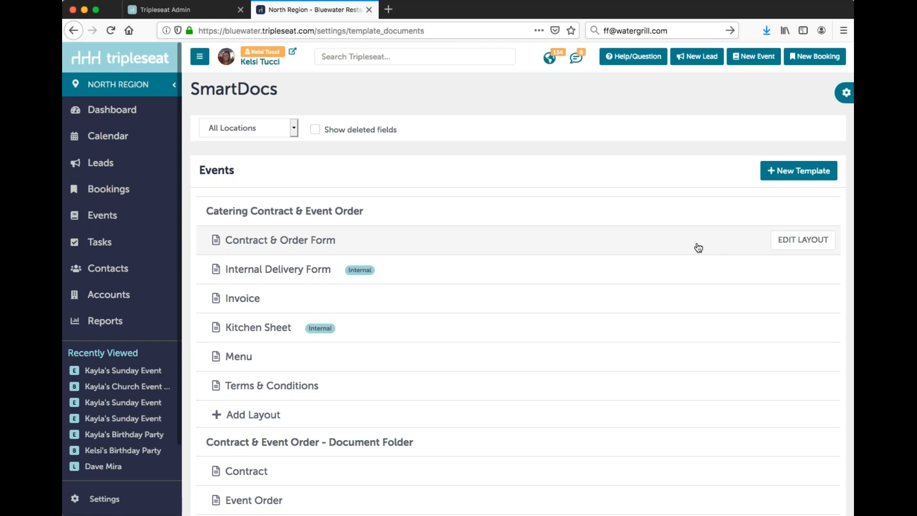
left_click(775, 215)
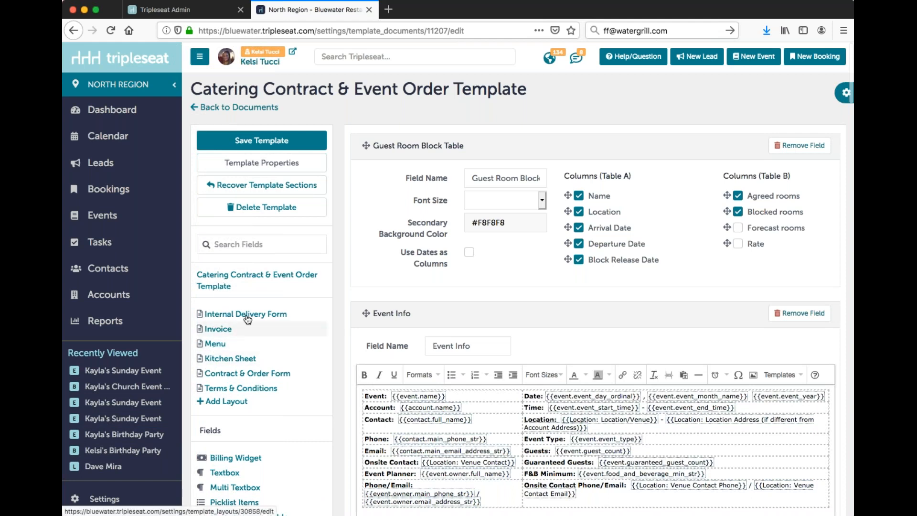
Step: Inspect the template's properties, including its name, assigned locations and sequential ID options
left_click(297, 167)
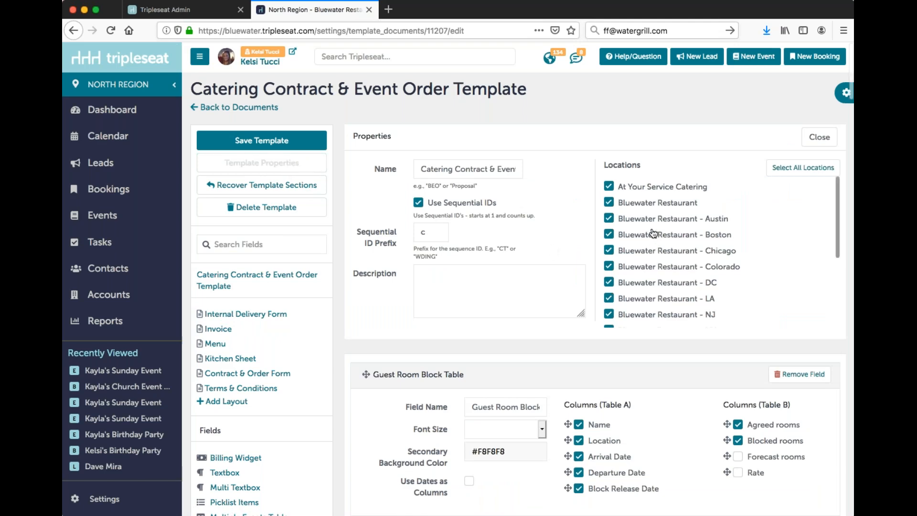
scroll(654, 233, "down", 5)
scroll(636, 210, "up", 2)
scroll(636, 210, "up", 5)
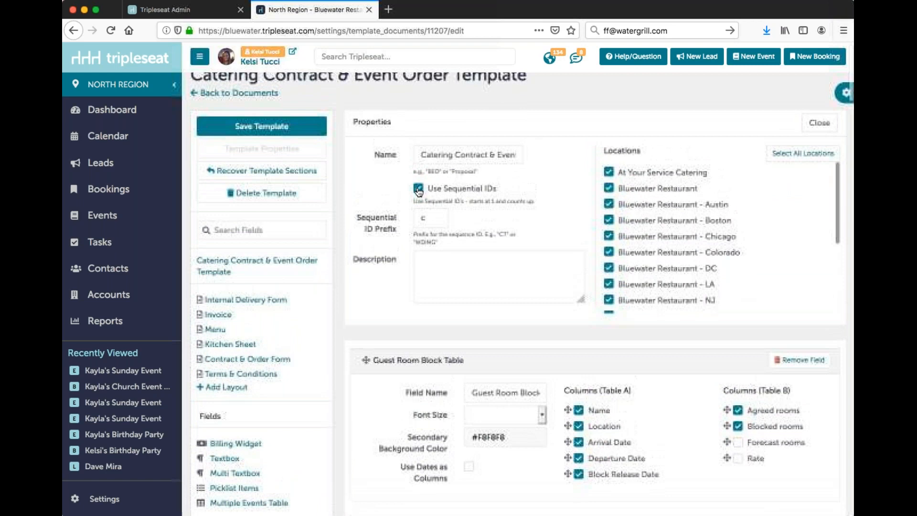
scroll(277, 221, "down", 1)
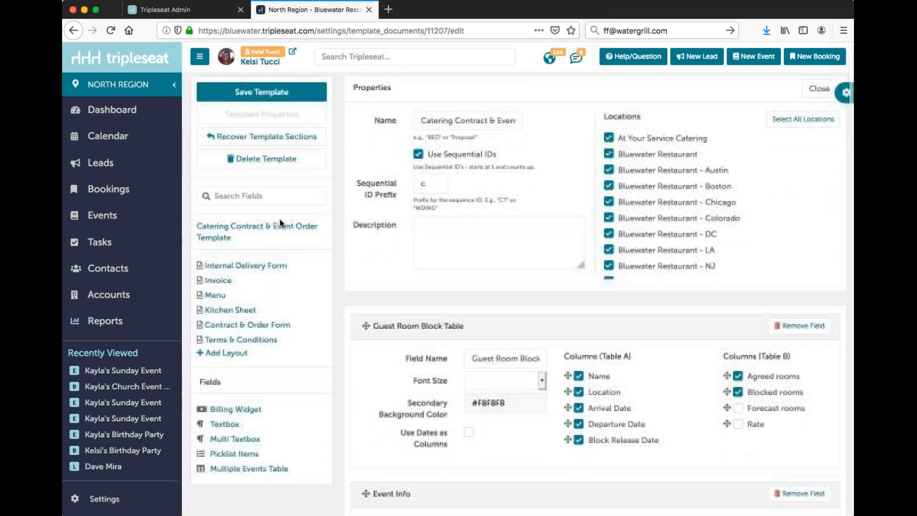
Step: Reload the Catering Contract & Event Order template and review its fields from Guest Room Block Table through Billing Notes
left_click(219, 232)
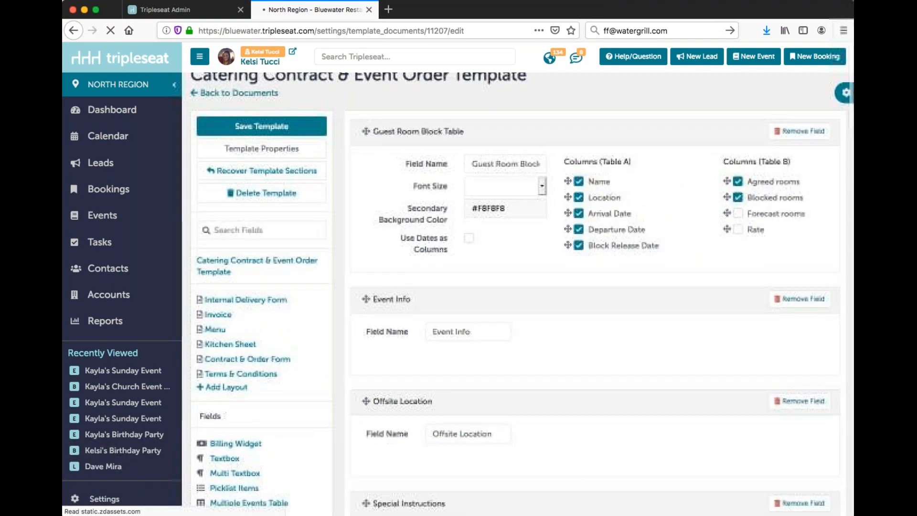
scroll(482, 253, "down", 1)
scroll(481, 252, "down", 5)
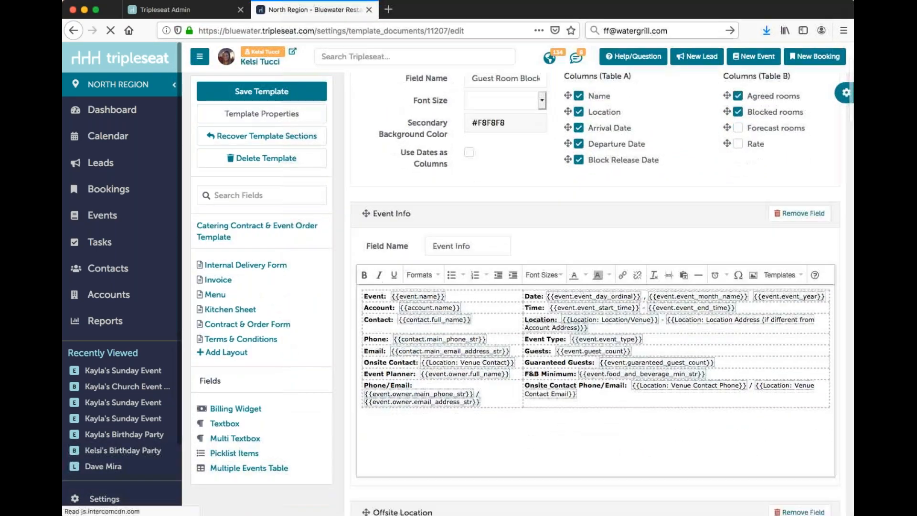
scroll(475, 252, "down", 8)
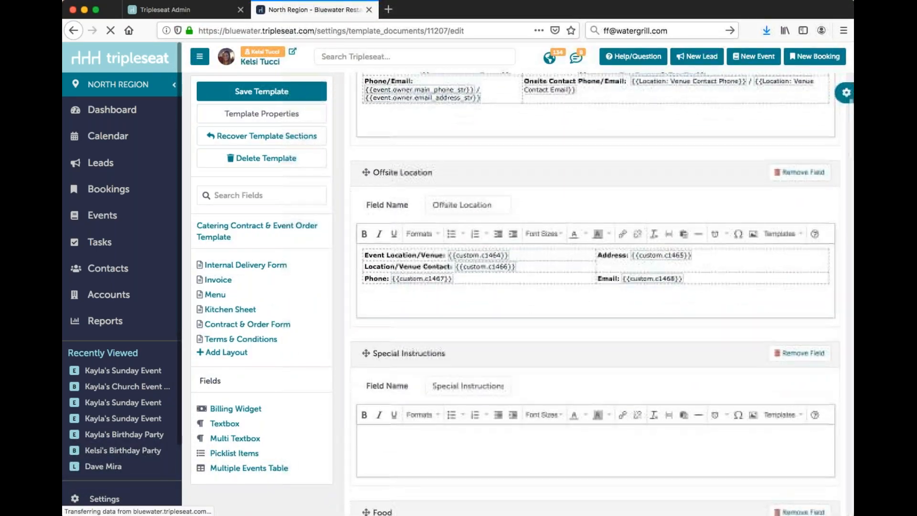
scroll(478, 253, "down", 8)
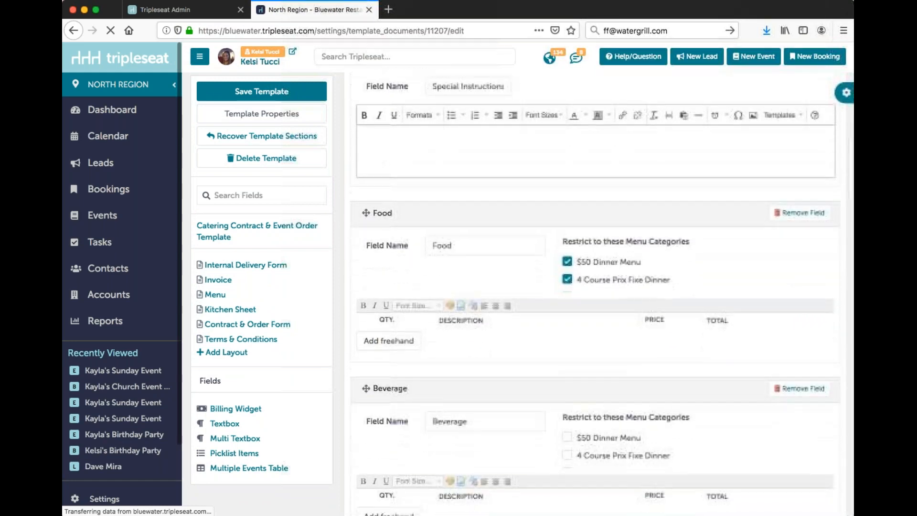
scroll(510, 295, "down", 8)
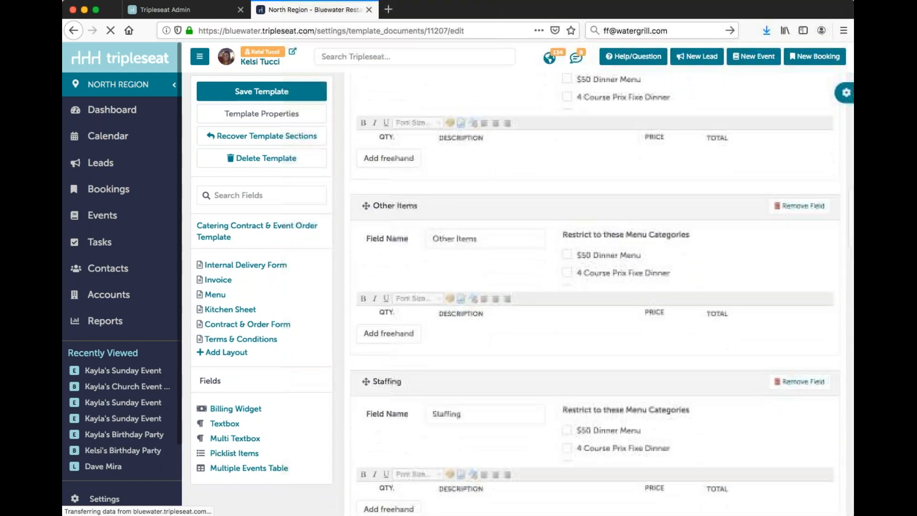
scroll(475, 249, "down", 3)
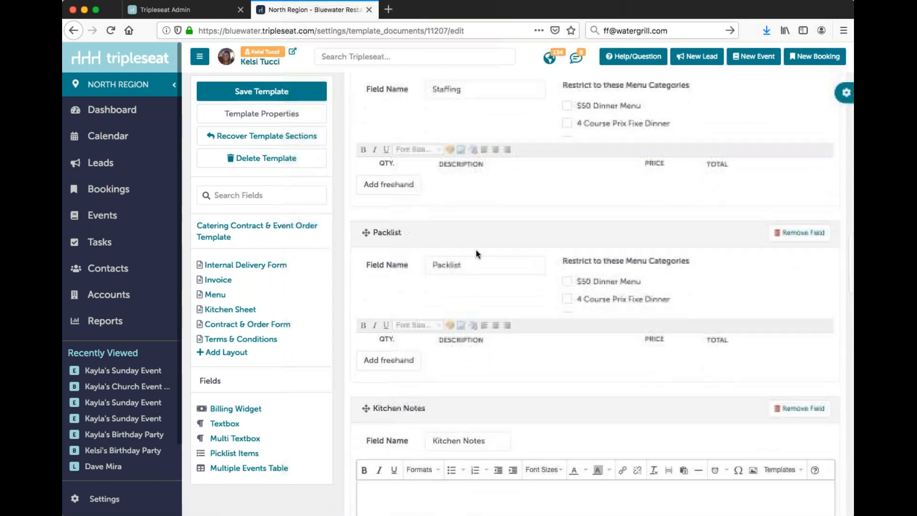
scroll(472, 254, "down", 1)
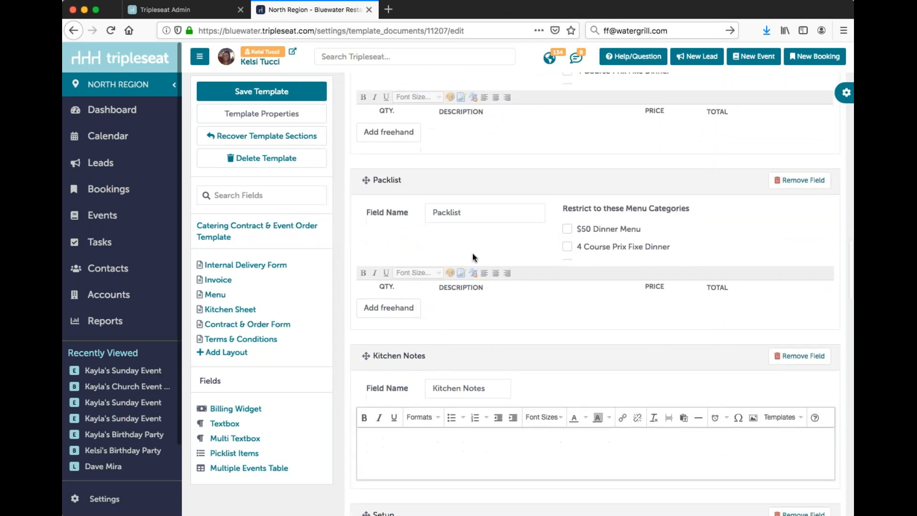
scroll(472, 253, "down", 2)
scroll(472, 253, "down", 4)
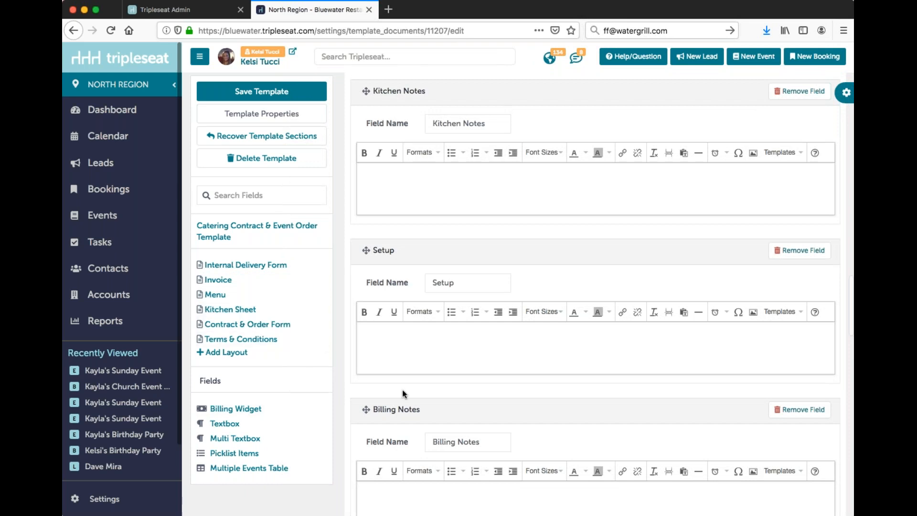
Step: Add a Textbox field between Setup and Billing Notes and name it "Additional Notes"
left_click(228, 424)
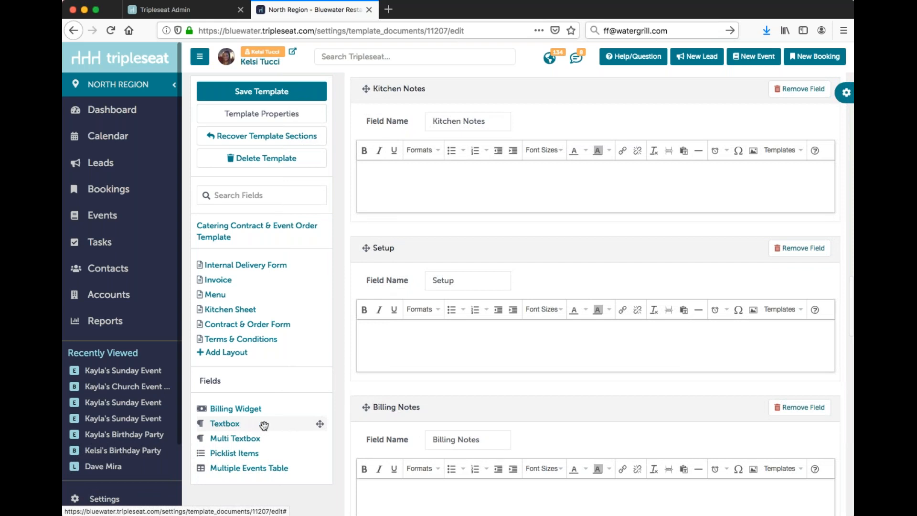
left_click_drag(288, 426, 395, 388)
scroll(393, 386, "down", 2)
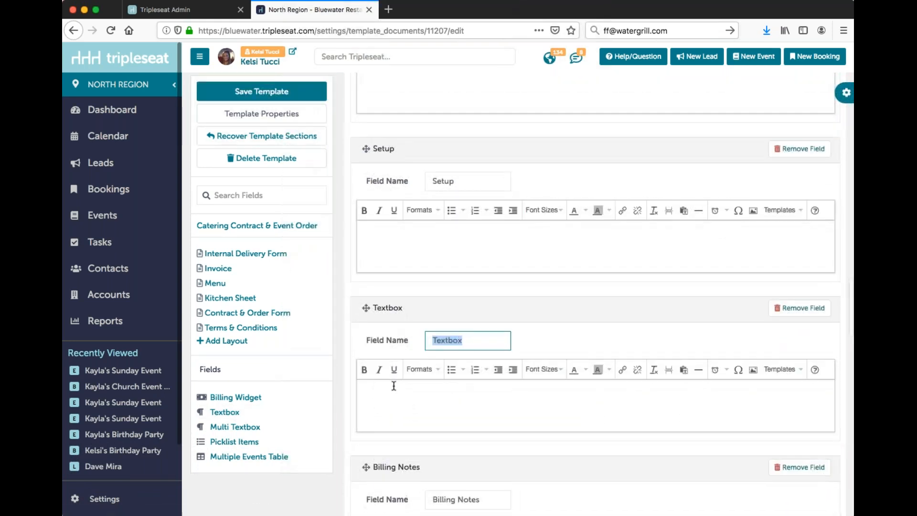
type("Additional Notes")
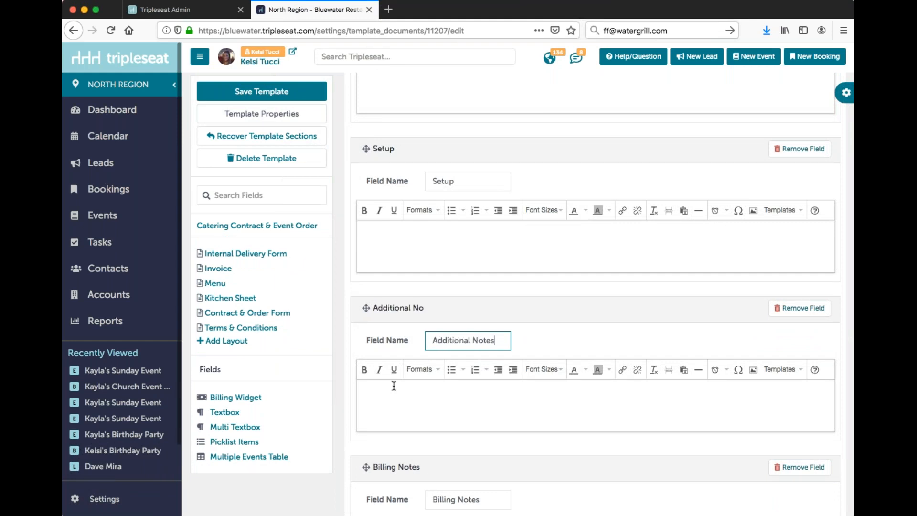
Step: Pick up the Additional Notes field to try reordering it, and drop it back between Setup and Billing Notes
scroll(371, 368, "down", 1)
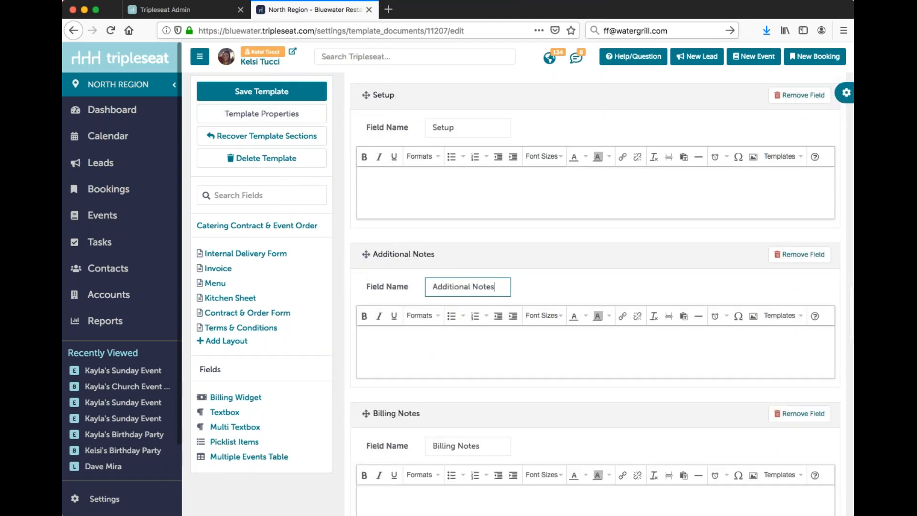
left_click_drag(367, 255, 366, 294)
scroll(366, 295, "up", 1)
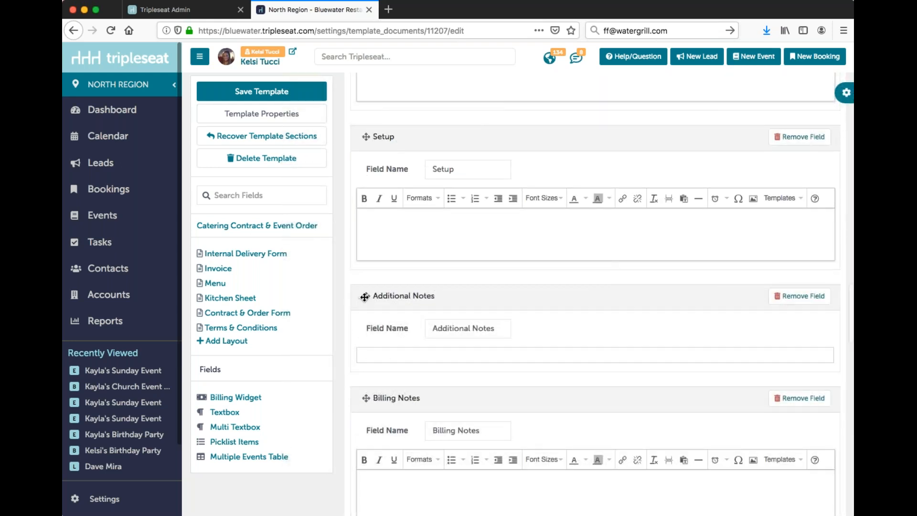
scroll(365, 297, "down", 1)
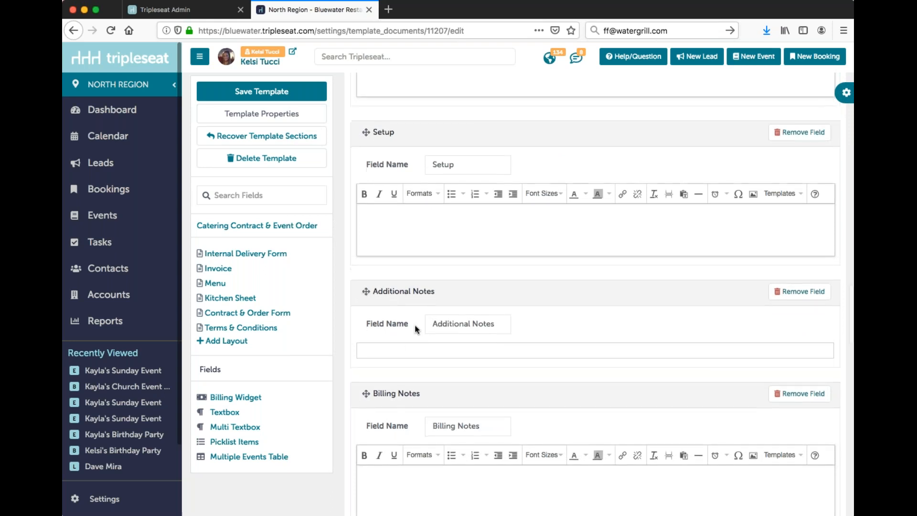
Step: Save the template with its new Additional Notes field and open the Invoice layout for editing
left_click(398, 348)
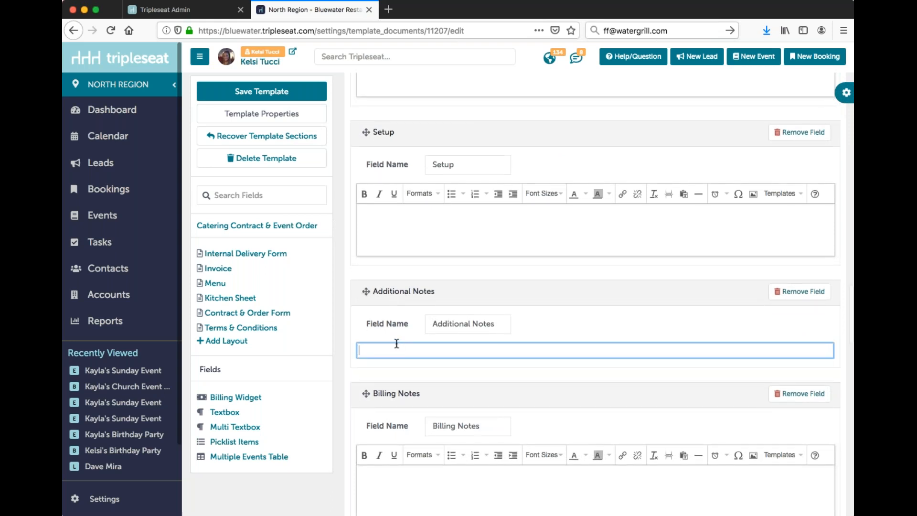
left_click(297, 95)
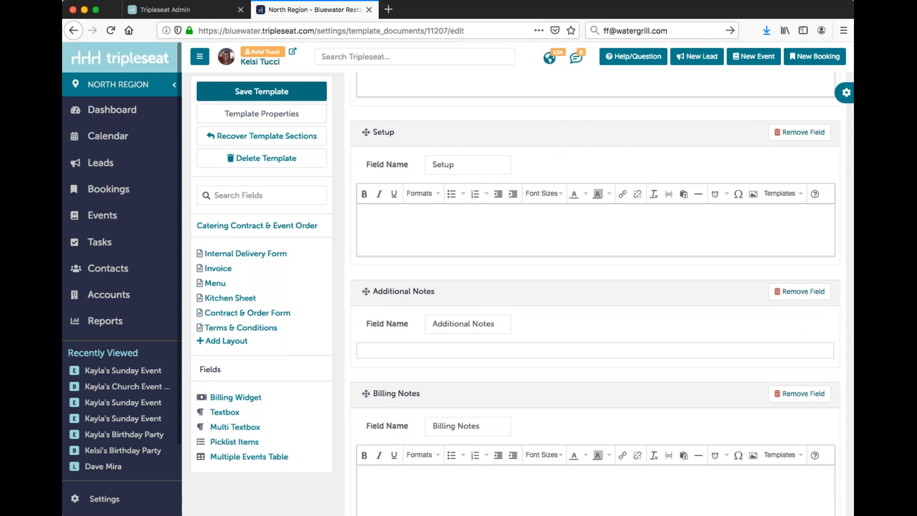
left_click(224, 271)
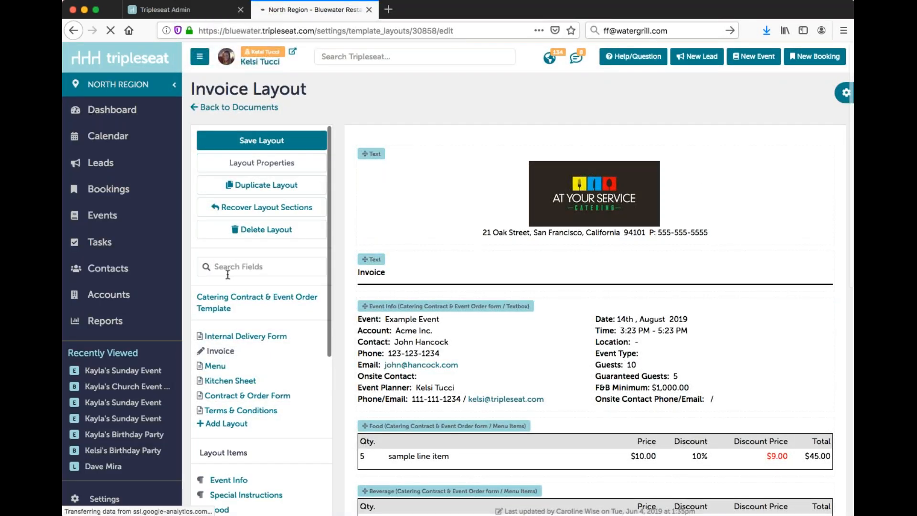
Step: Add the Additional Notes field to the Invoice layout between Other Items and Billing Notes
scroll(454, 310, "down", 7)
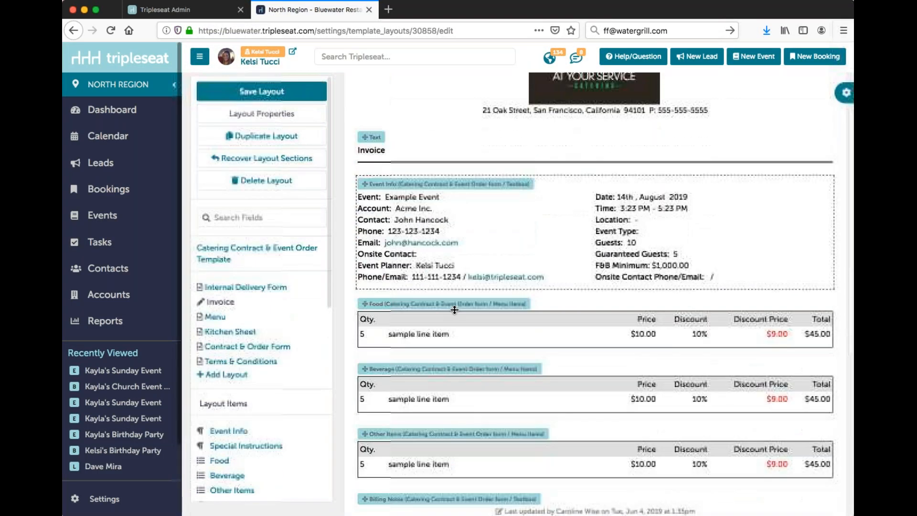
scroll(245, 363, "down", 3)
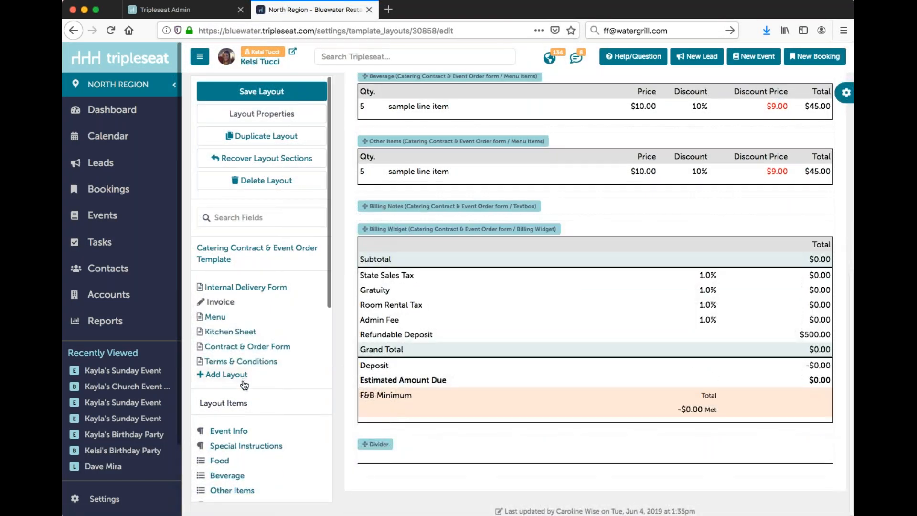
scroll(319, 259, "down", 4)
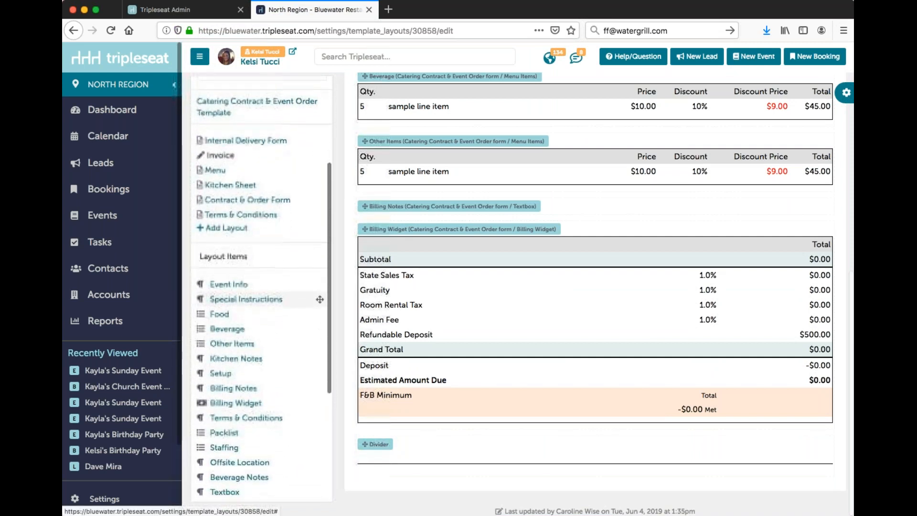
scroll(240, 380, "down", 1)
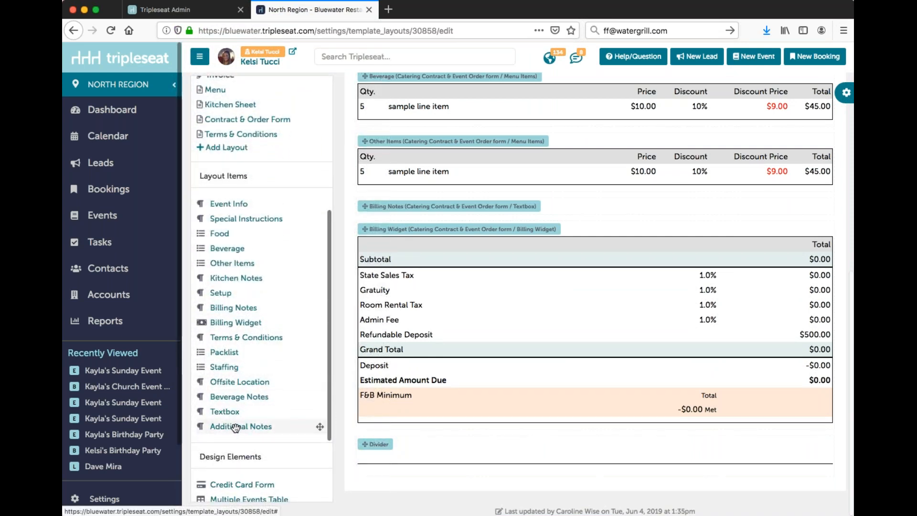
left_click_drag(234, 430, 831, 186)
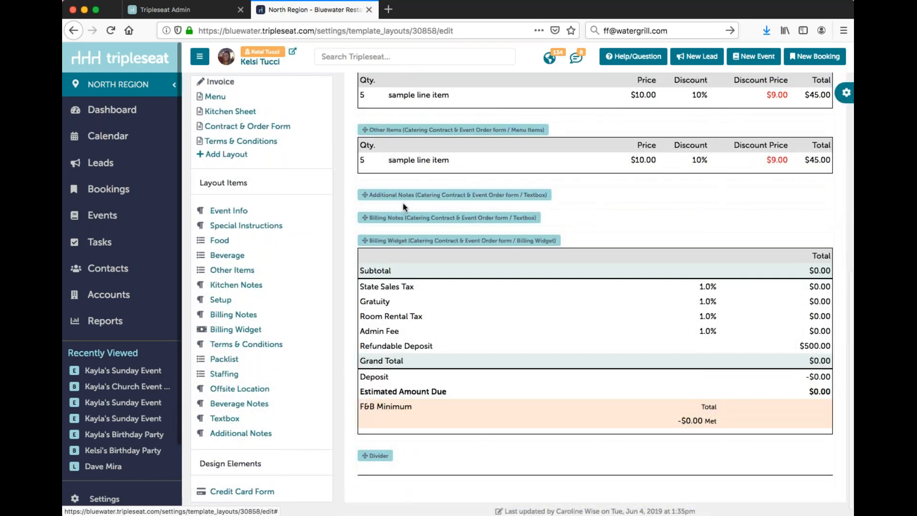
Step: Enable the header for the Additional Notes field in the Invoice layout and close its field settings
scroll(405, 207, "up", 1)
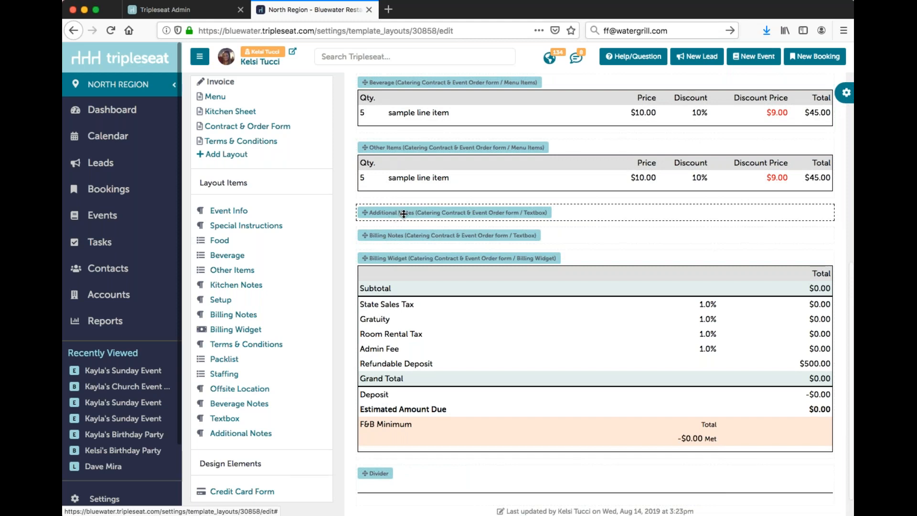
scroll(404, 214, "down", 1)
left_click(406, 212)
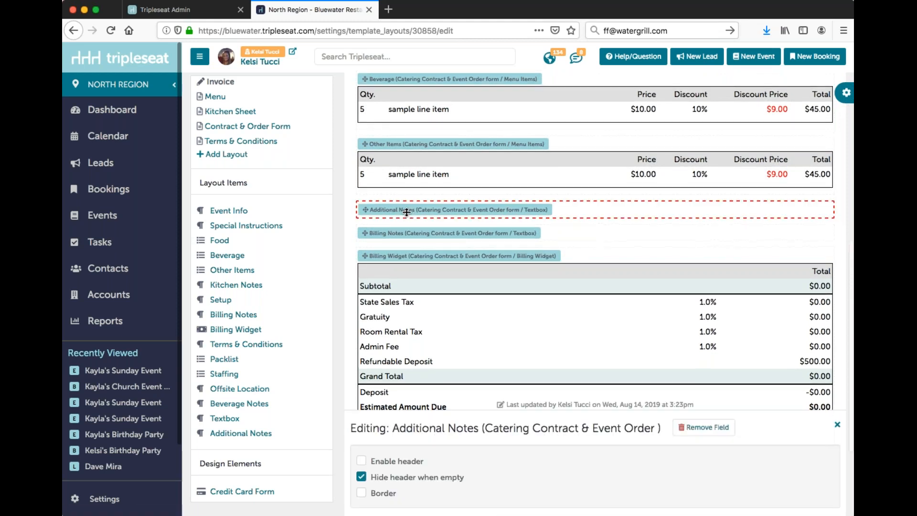
left_click(401, 461)
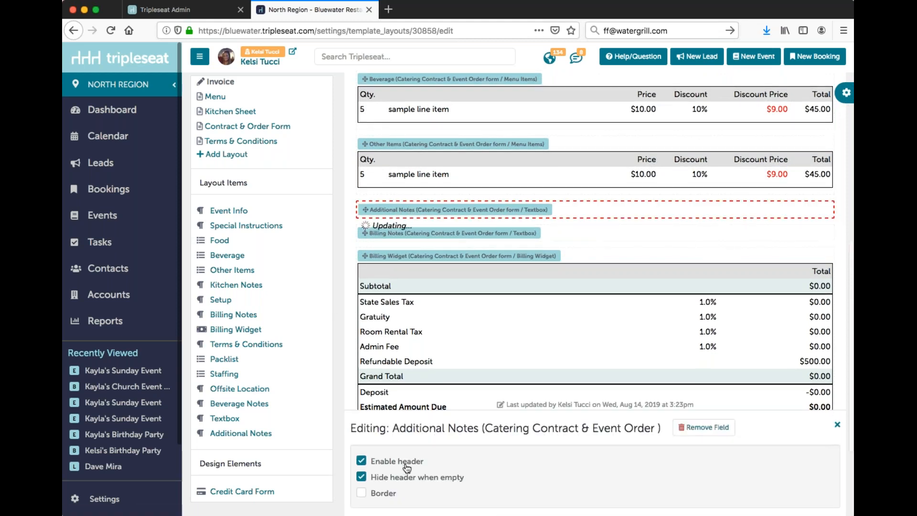
left_click(836, 424)
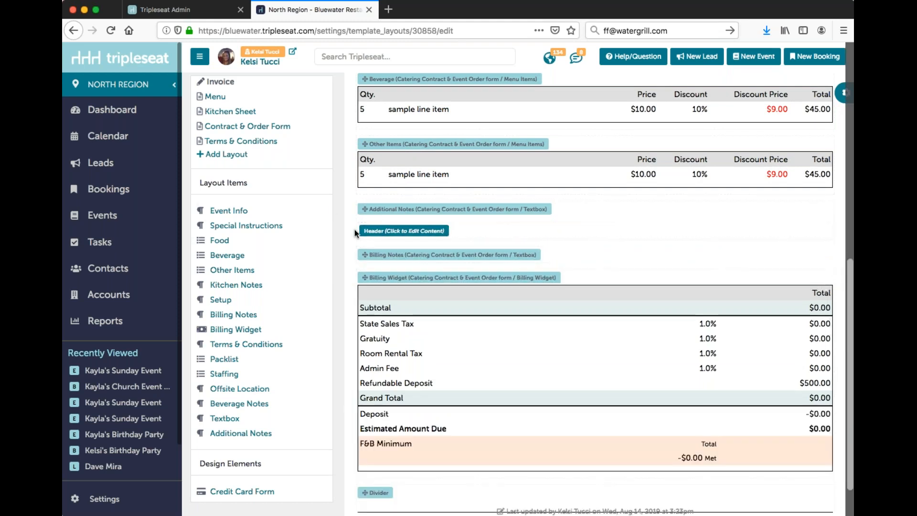
Step: Set the Additional Notes field's header content to "Additional Notes" in bold
left_click(404, 233)
type("Additional Notes")
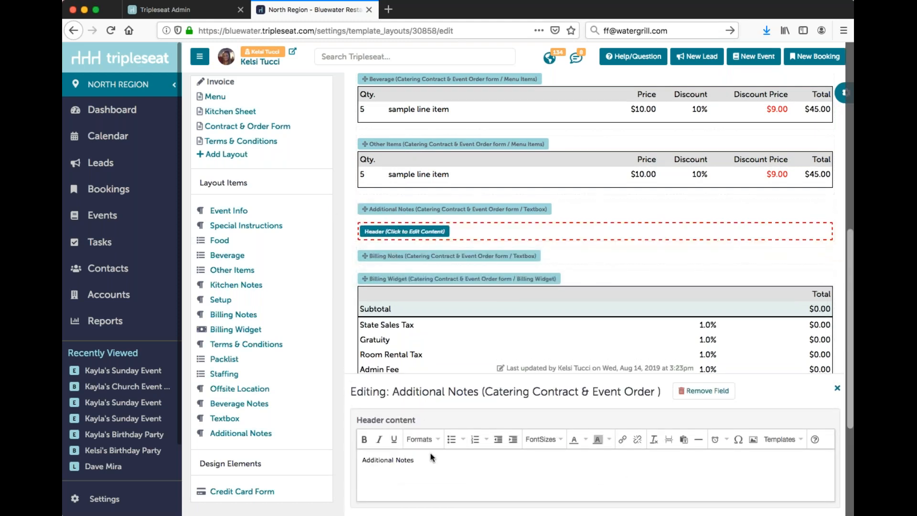
left_click_drag(414, 459, 361, 459)
left_click(364, 439)
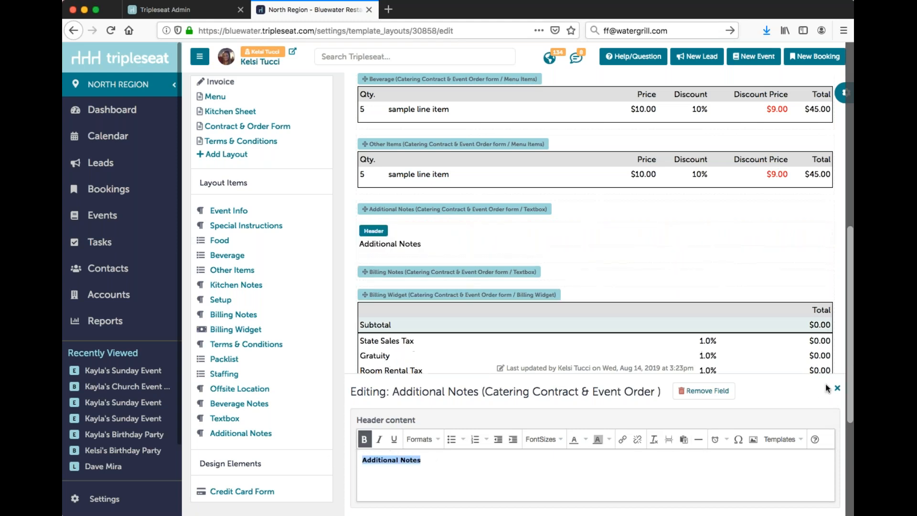
left_click(837, 388)
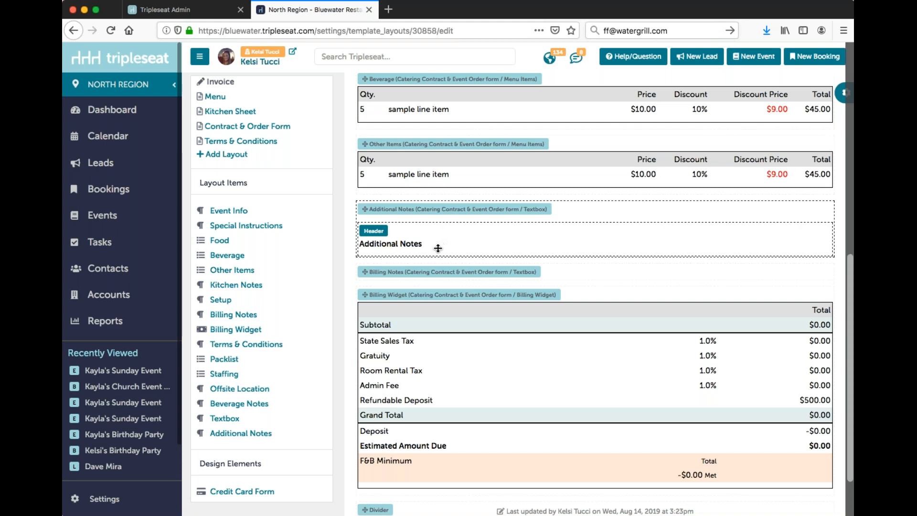
Step: Save the Invoice layout and open the Kitchen Sheet layout for editing
scroll(307, 205, "up", 5)
left_click(262, 92)
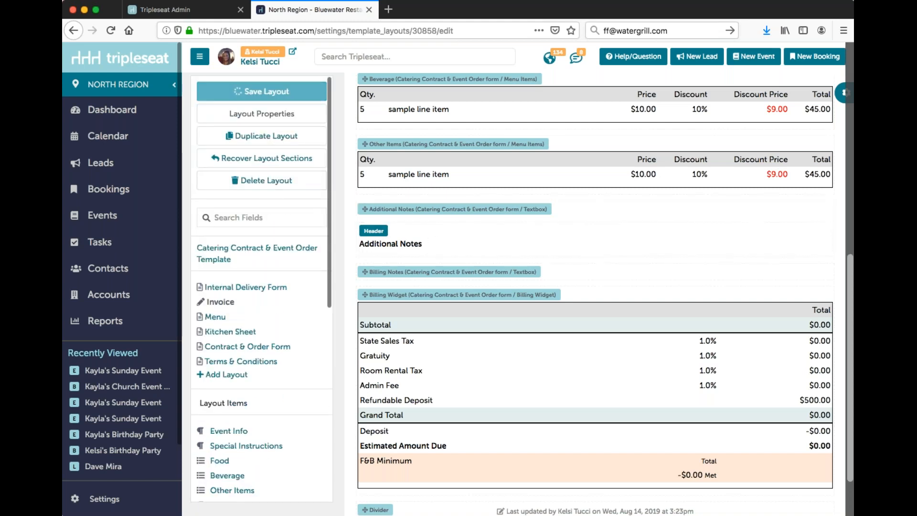
scroll(272, 353, "down", 1)
scroll(273, 356, "down", 2)
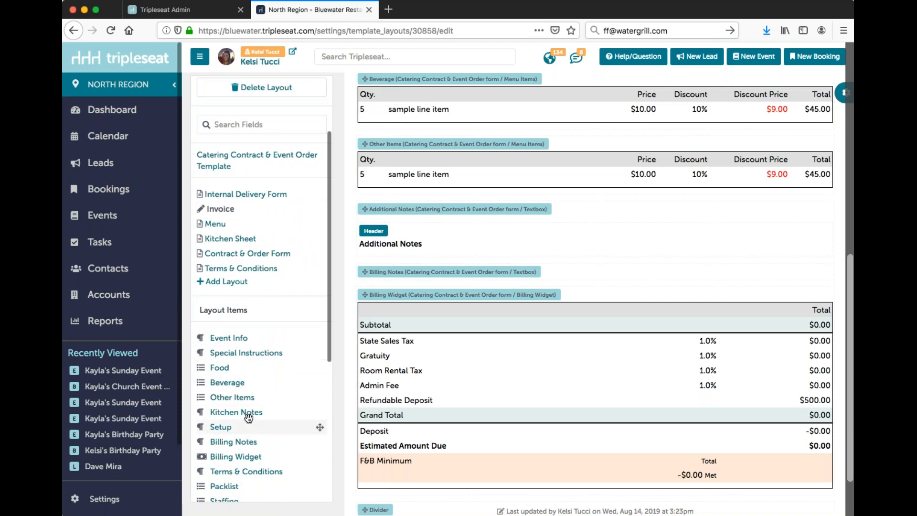
left_click(238, 244)
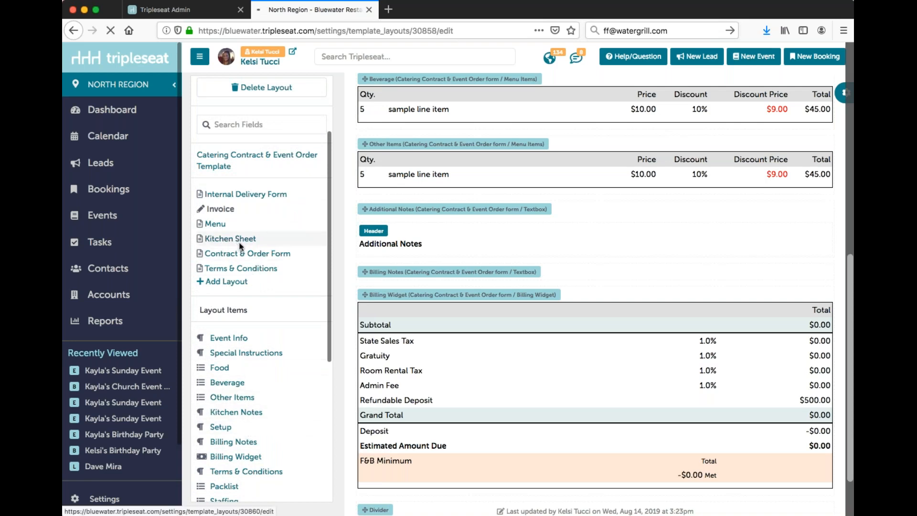
Step: Add the Additional Notes field to the Kitchen Sheet layout between the Divider and Beverage Notes
scroll(417, 274, "down", 5)
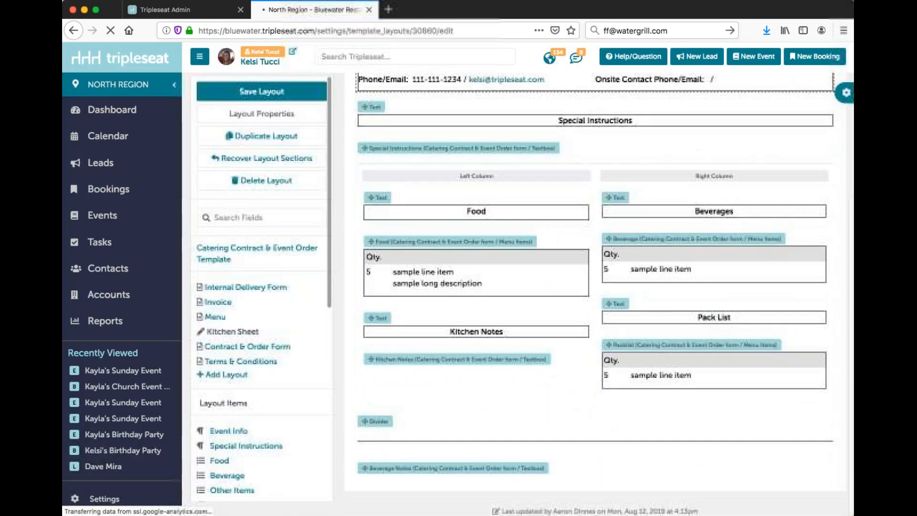
scroll(226, 379, "down", 5)
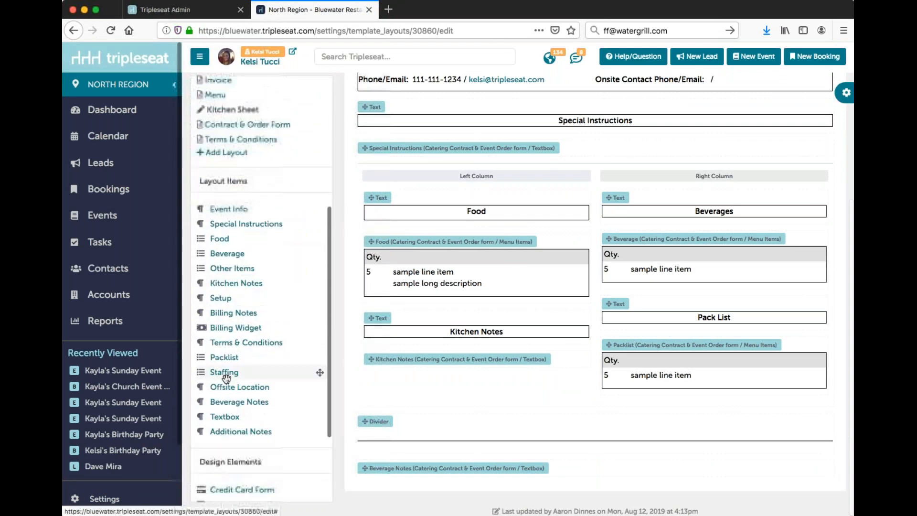
scroll(226, 378, "down", 2)
left_click_drag(320, 380, 401, 463)
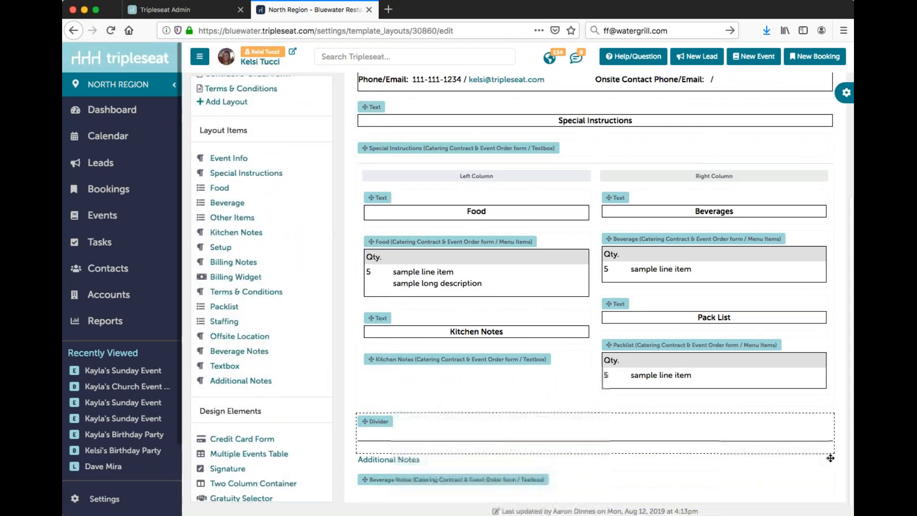
left_click_drag(464, 443, 458, 446)
scroll(458, 446, "down", 1)
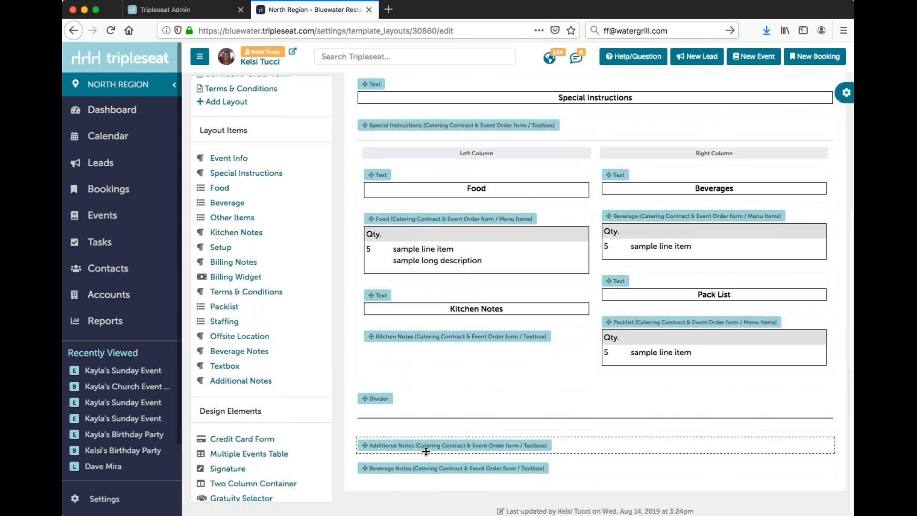
Step: Enable the Additional Notes field's header in the Kitchen Sheet layout and set its content to "Additional Notes"
left_click(426, 450)
left_click(415, 462)
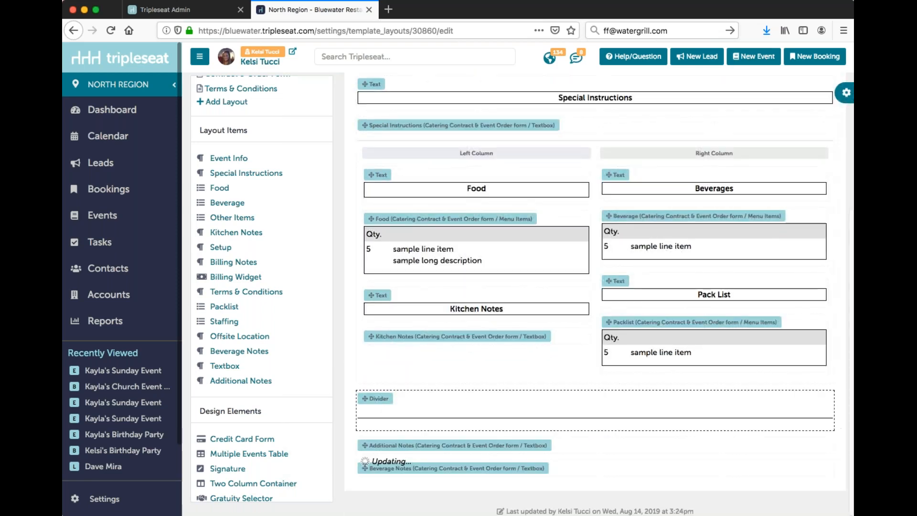
left_click(433, 471)
type("Additional Notes")
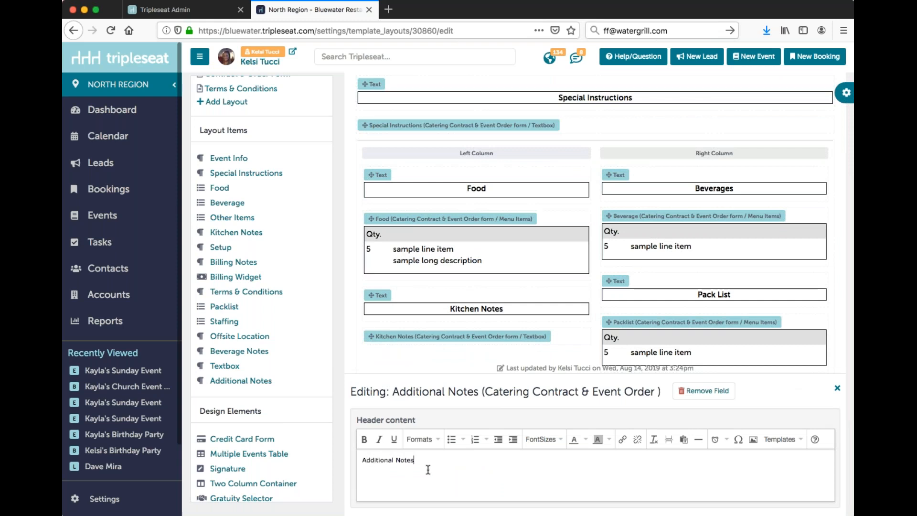
left_click_drag(426, 463, 387, 432)
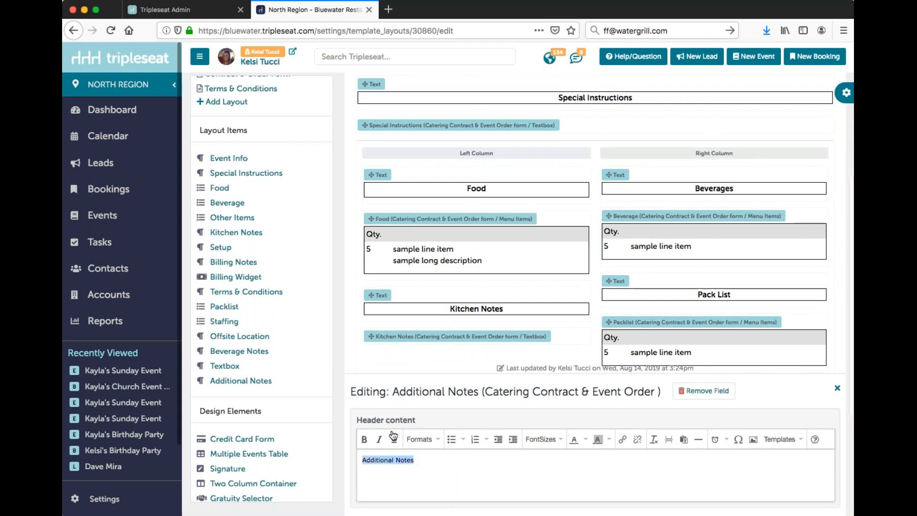
left_click(393, 436)
left_click(837, 388)
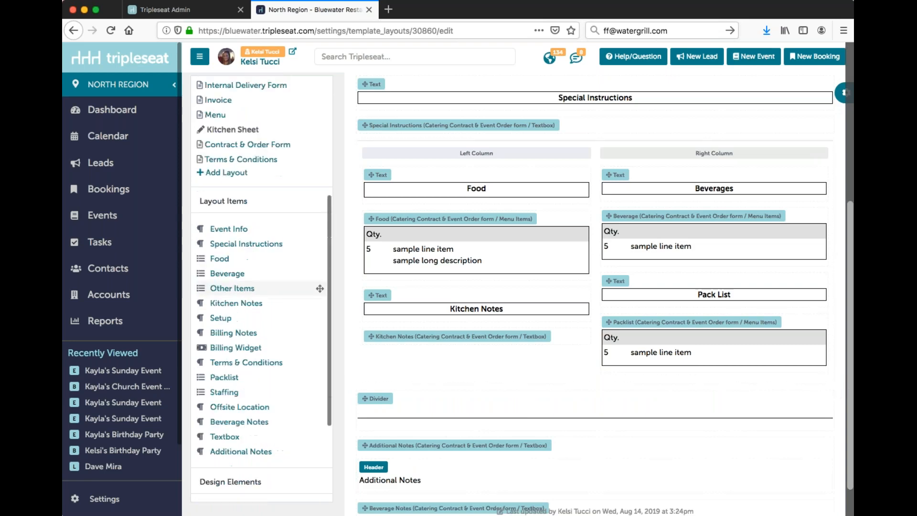
Step: Save the Kitchen Sheet layout and open the Support window with its help resources
scroll(518, 287, "up", 5)
left_click(250, 145)
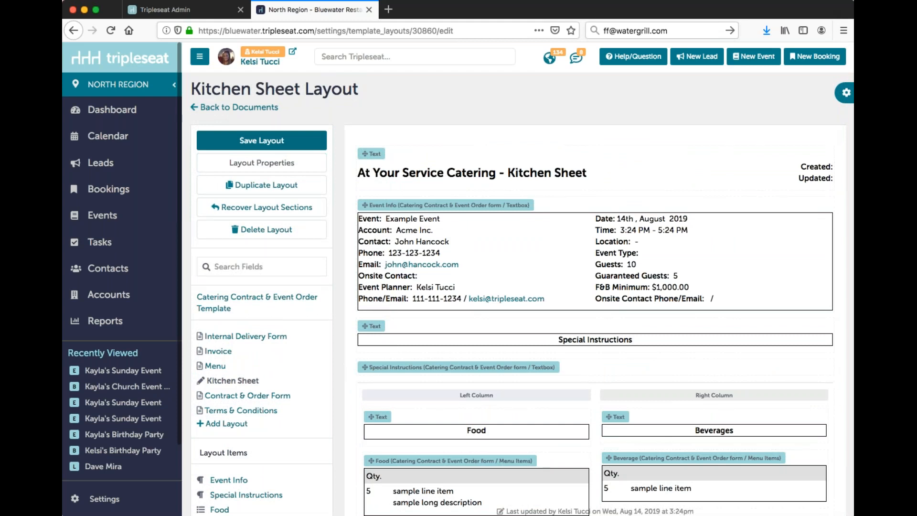
left_click(655, 57)
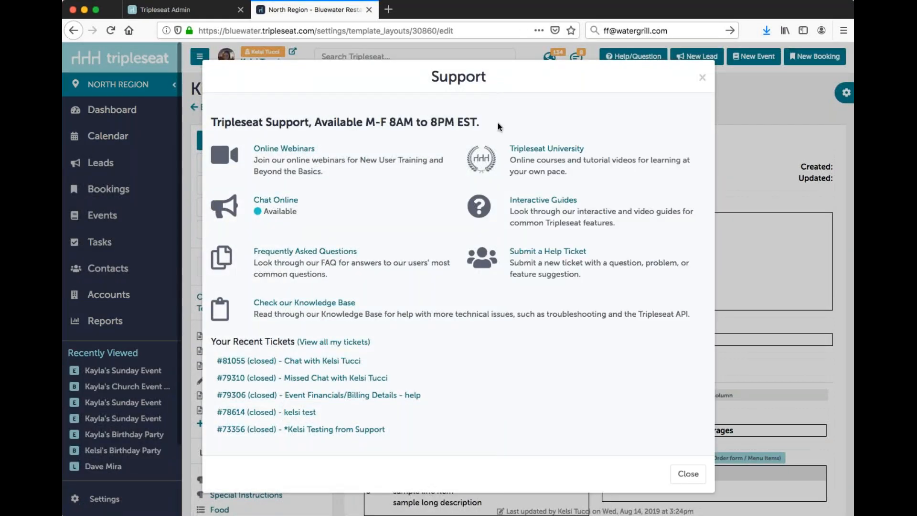